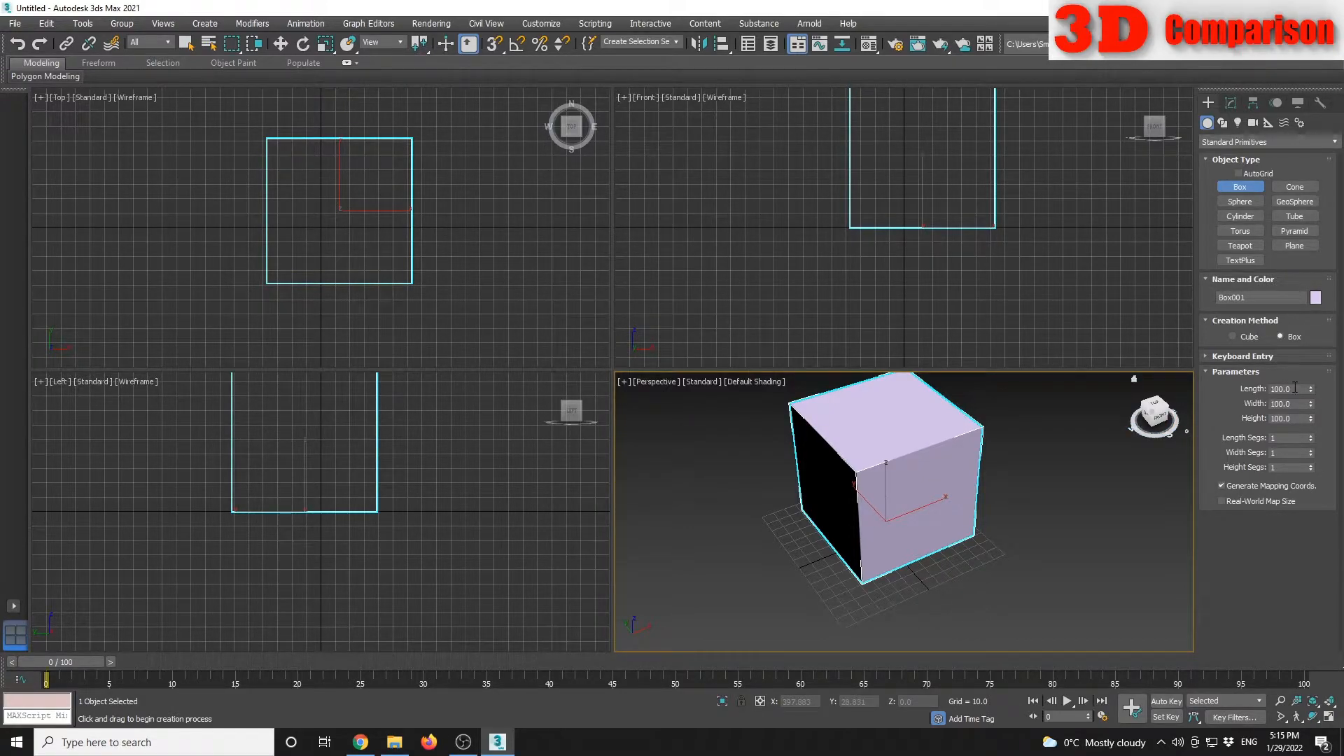
Set the display unit scale to Metric Millimeters and open the box's parameters for review
{"action": "key", "text": "q"}
{"action": "left_click", "coordinate": [1023, 504]}
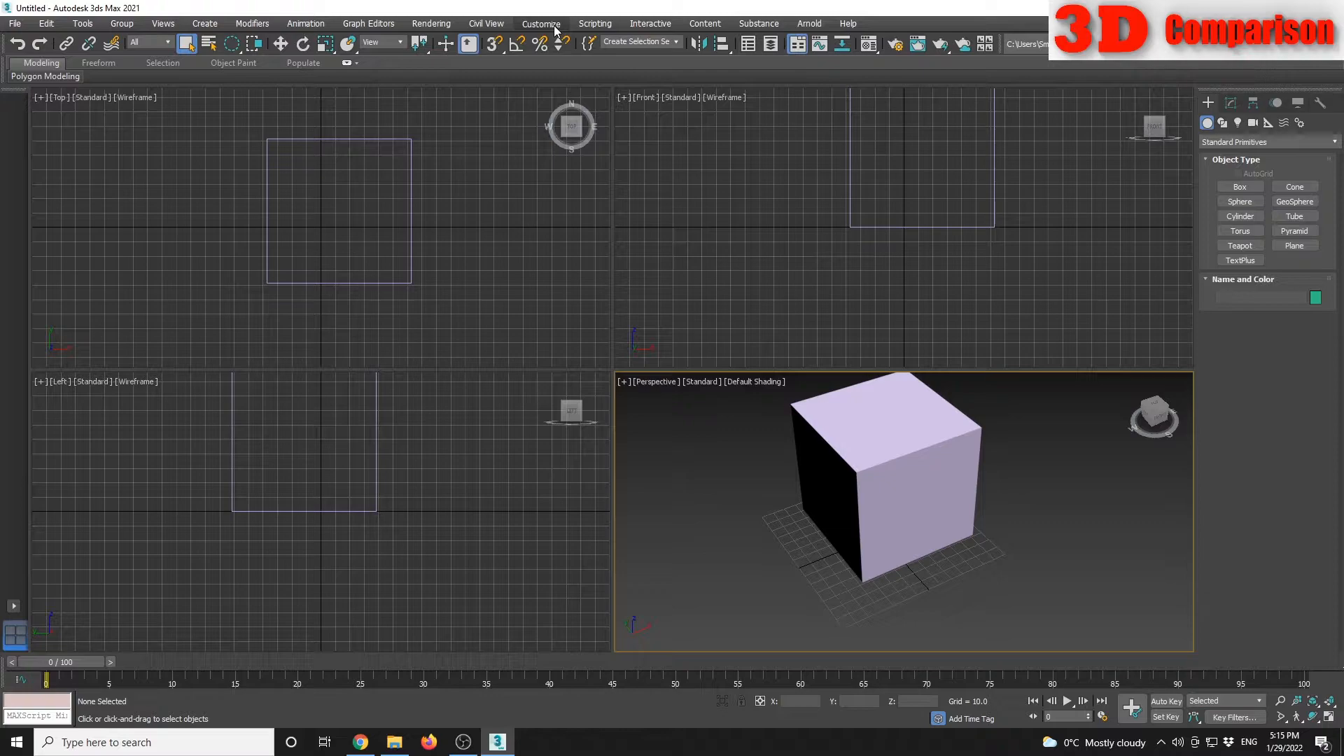
{"action": "left_click", "coordinate": [554, 26]}
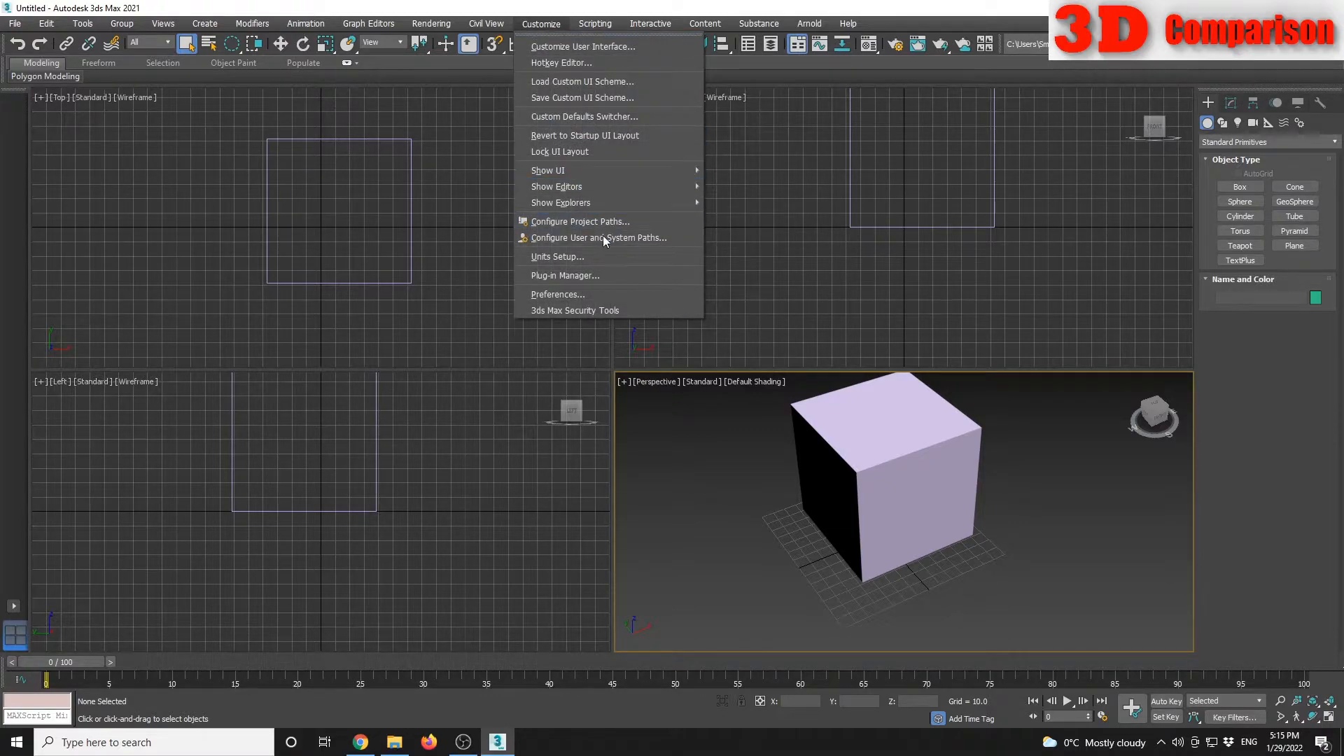
{"action": "left_click", "coordinate": [589, 256]}
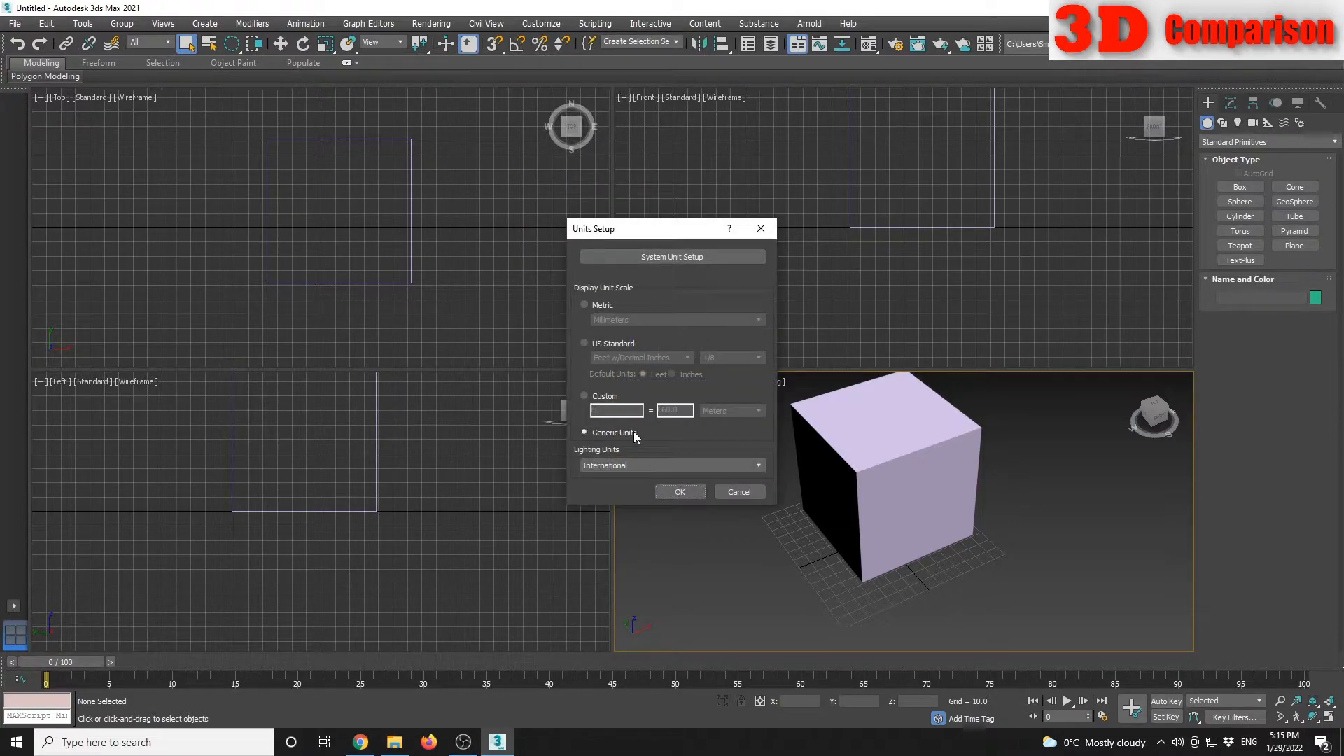
{"action": "left_click", "coordinate": [600, 308]}
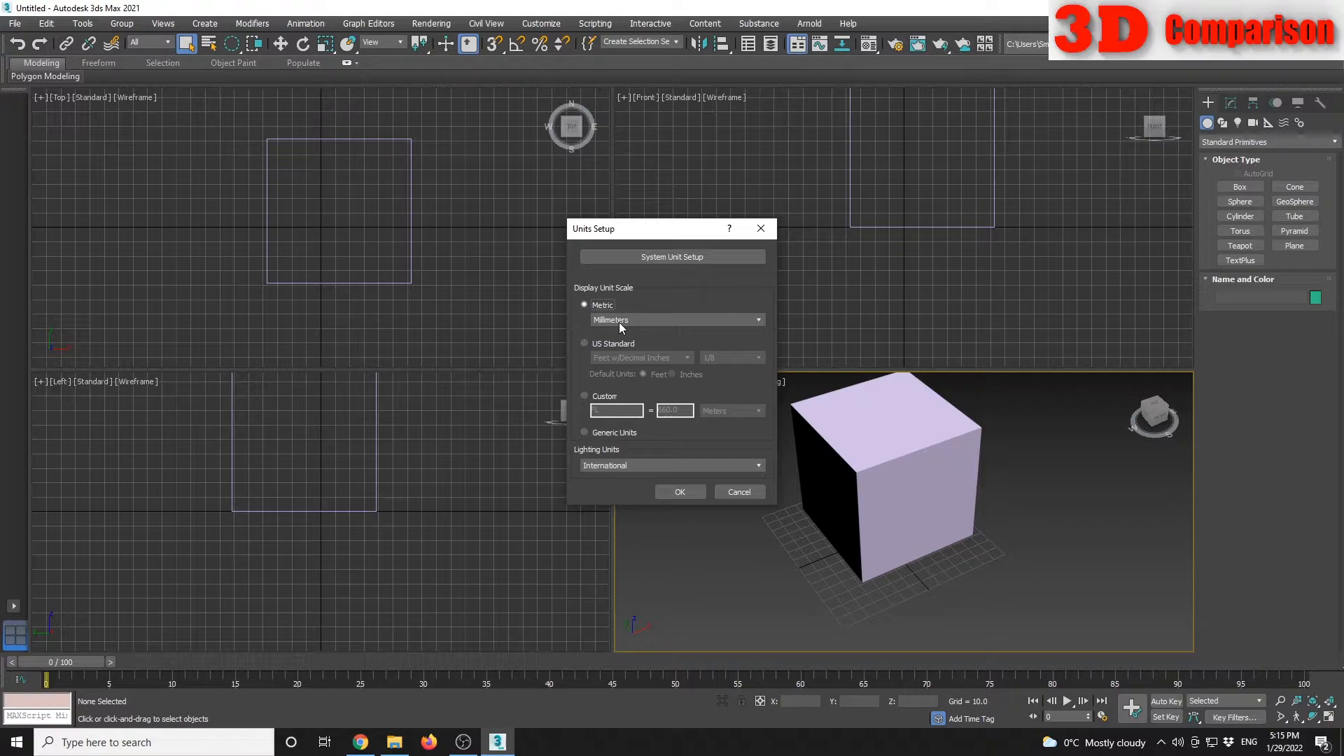
{"action": "left_click", "coordinate": [678, 493]}
{"action": "left_click", "coordinate": [677, 493]}
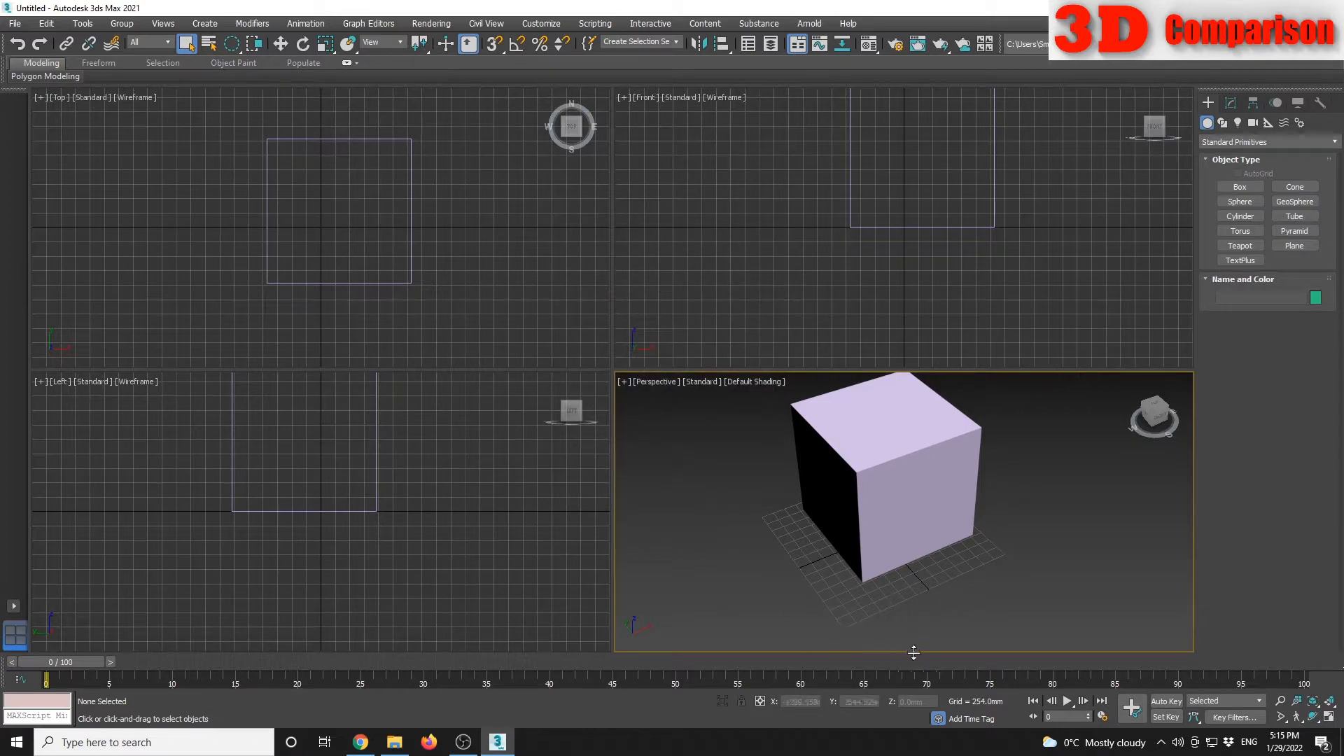
{"action": "left_click", "coordinate": [894, 425]}
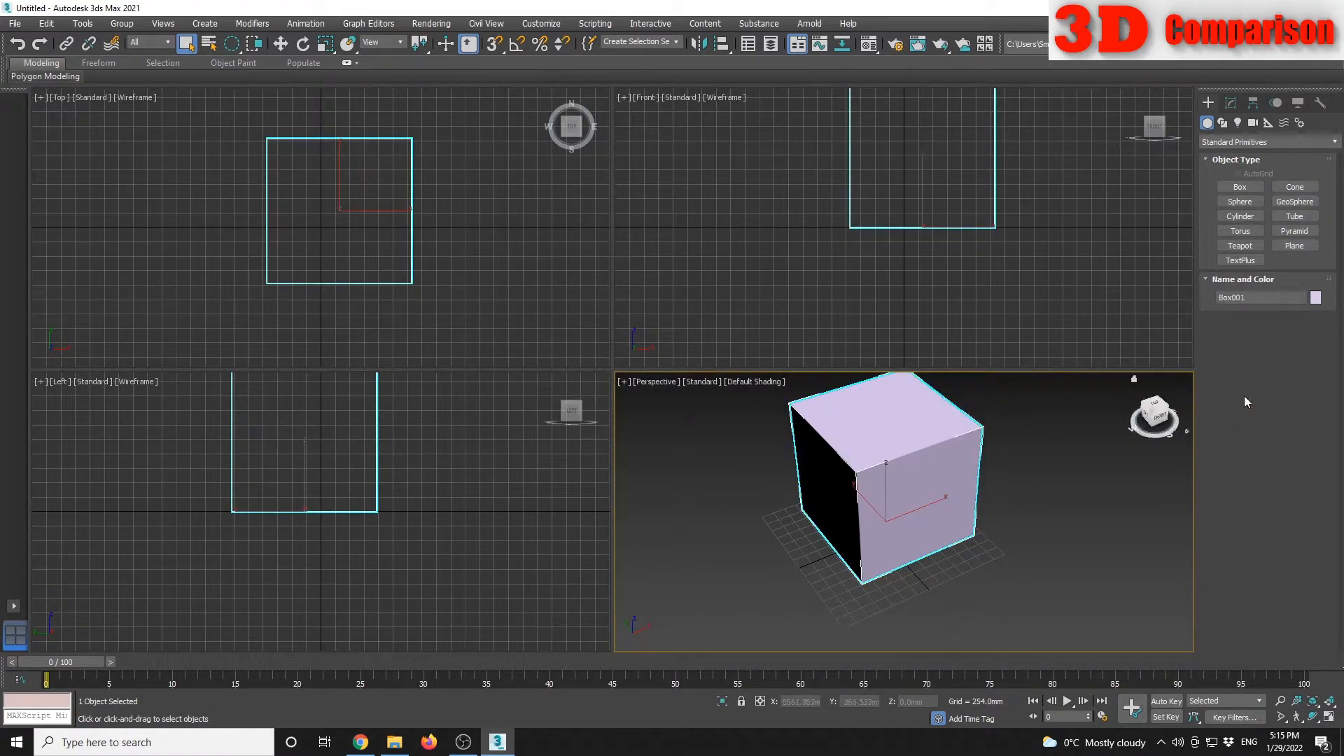
{"action": "left_click", "coordinate": [1232, 106]}
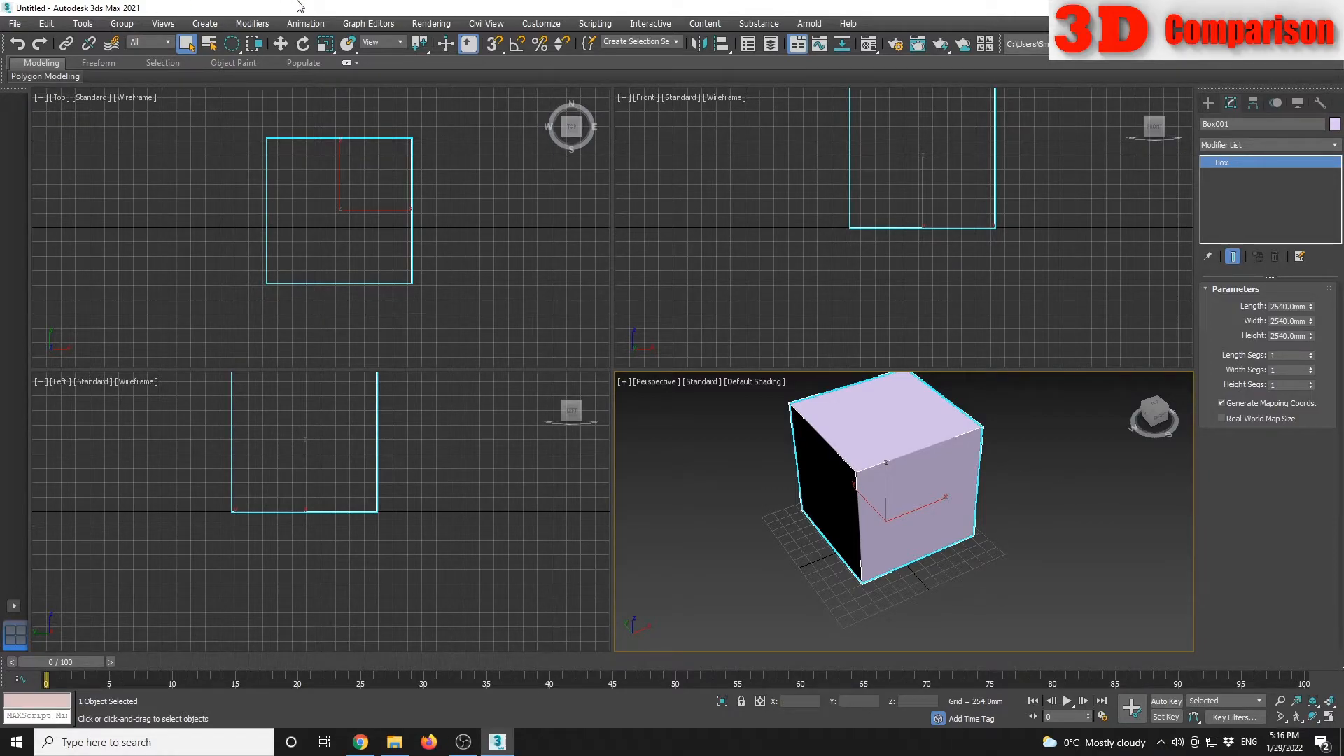
Set the system unit scale to 1 unit = 1.0 Millimeters and accept the units setup
{"action": "left_click", "coordinate": [545, 25]}
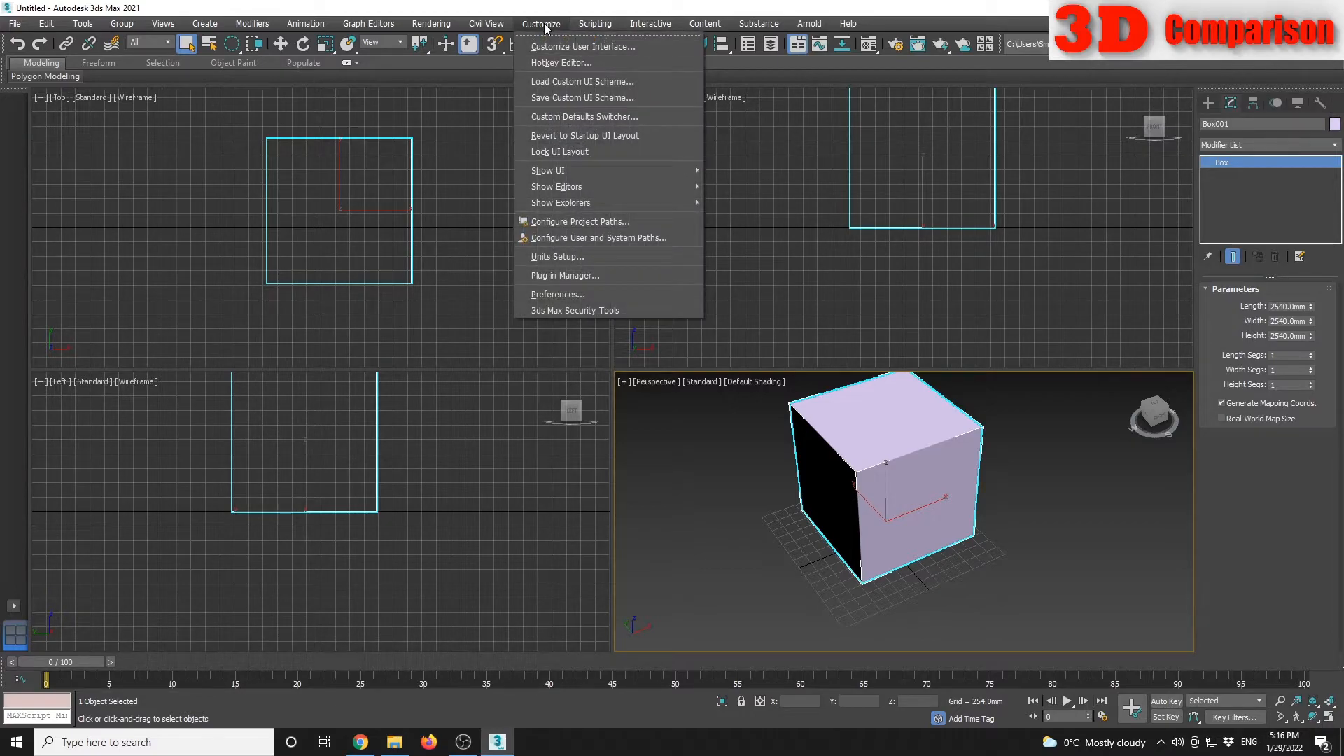
{"action": "left_click", "coordinate": [590, 257]}
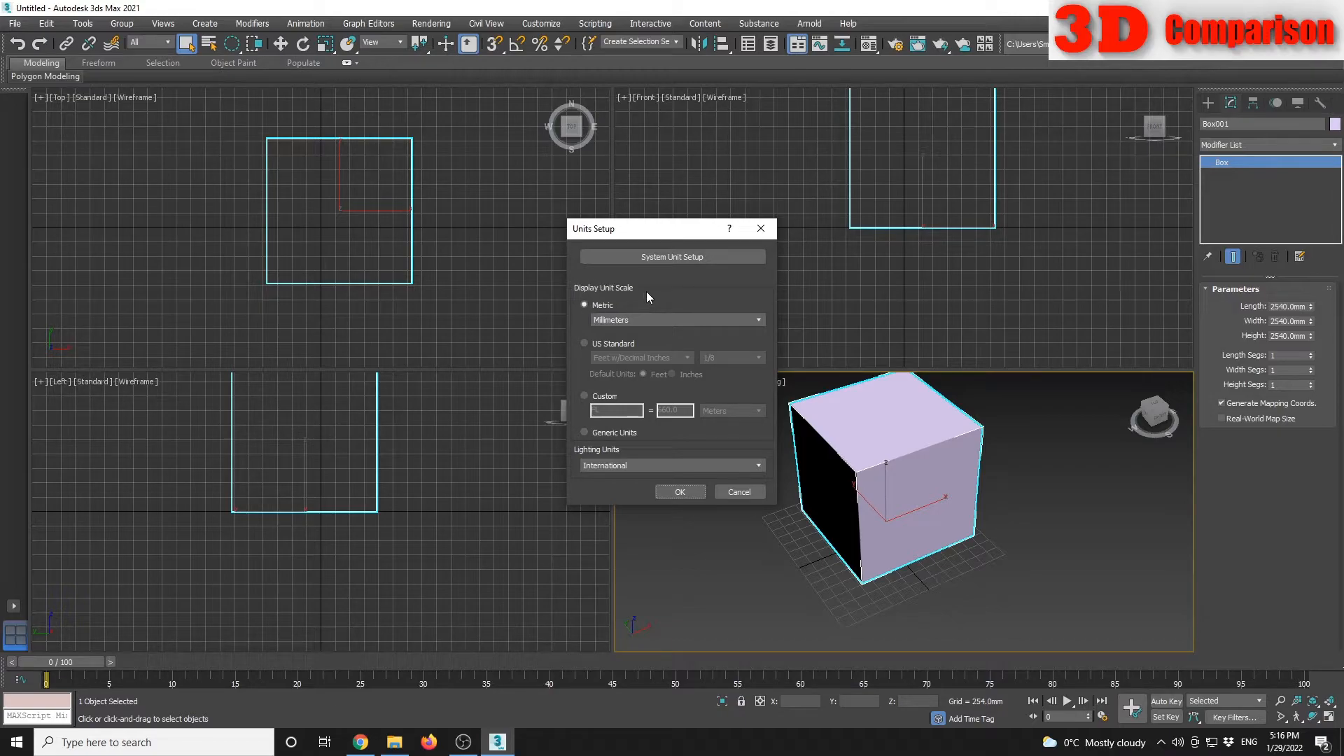
{"action": "left_click", "coordinate": [692, 257]}
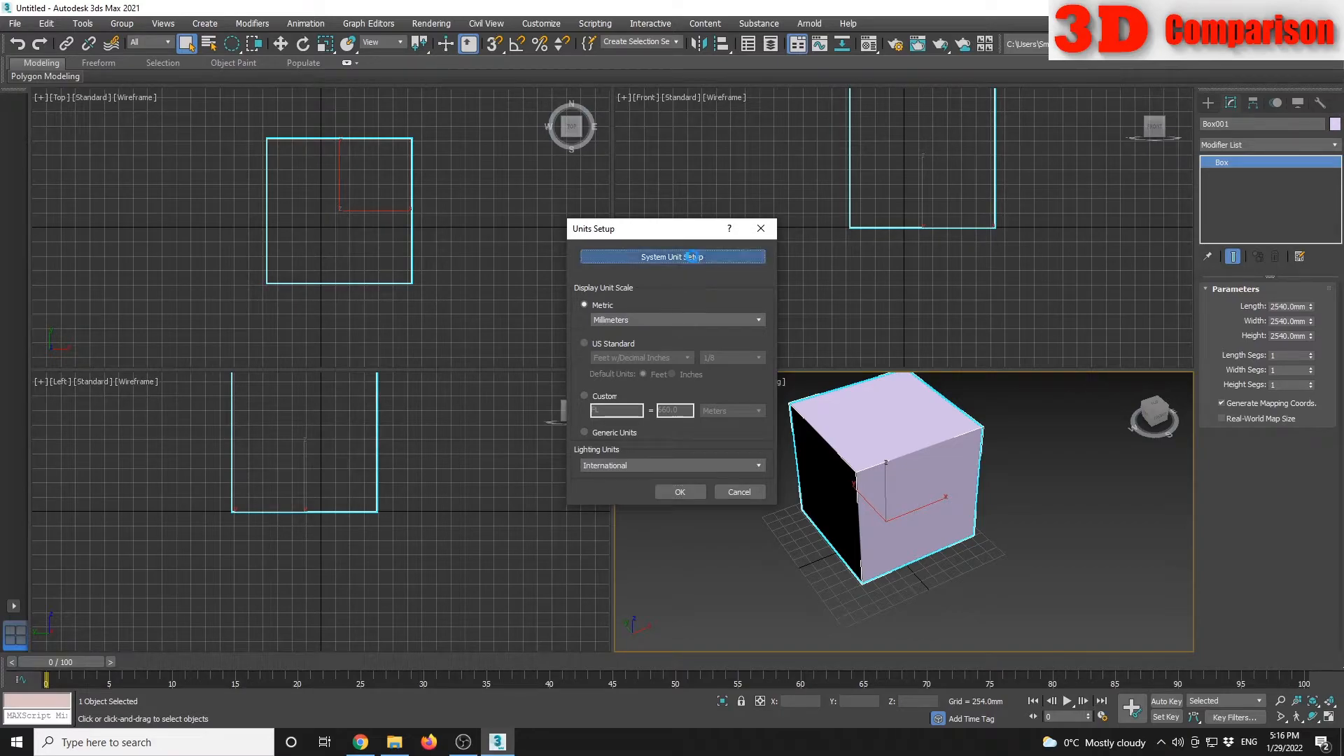
{"action": "left_click_drag", "start_coordinate": [664, 285], "coordinate": [438, 282]}
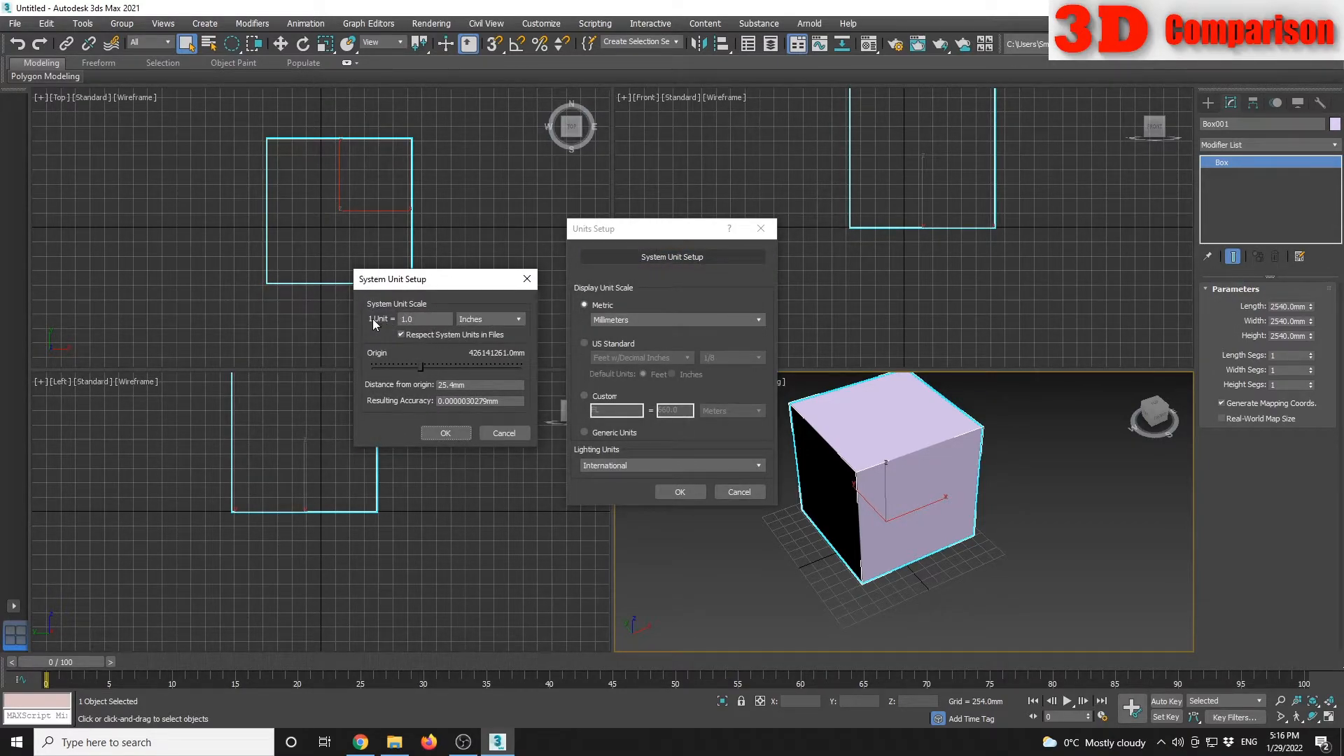
{"action": "left_click", "coordinate": [491, 319]}
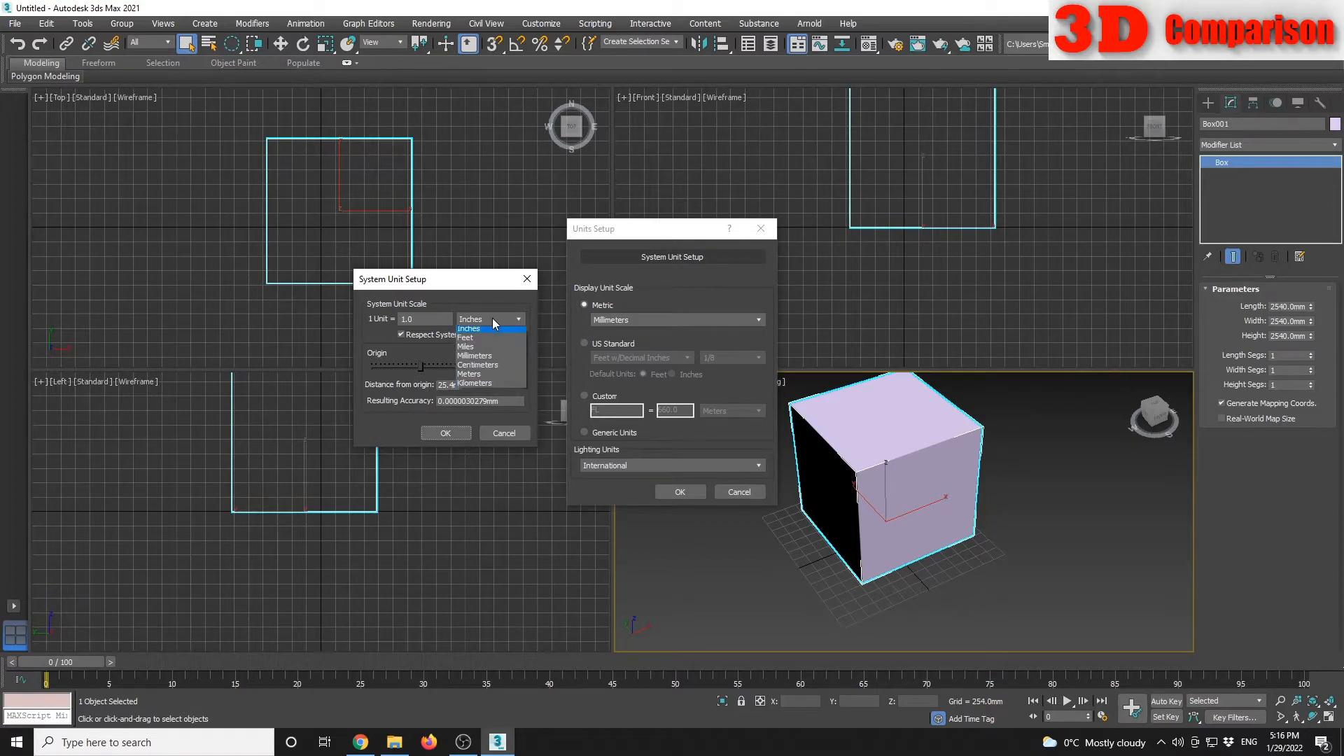
{"action": "left_click", "coordinate": [482, 360]}
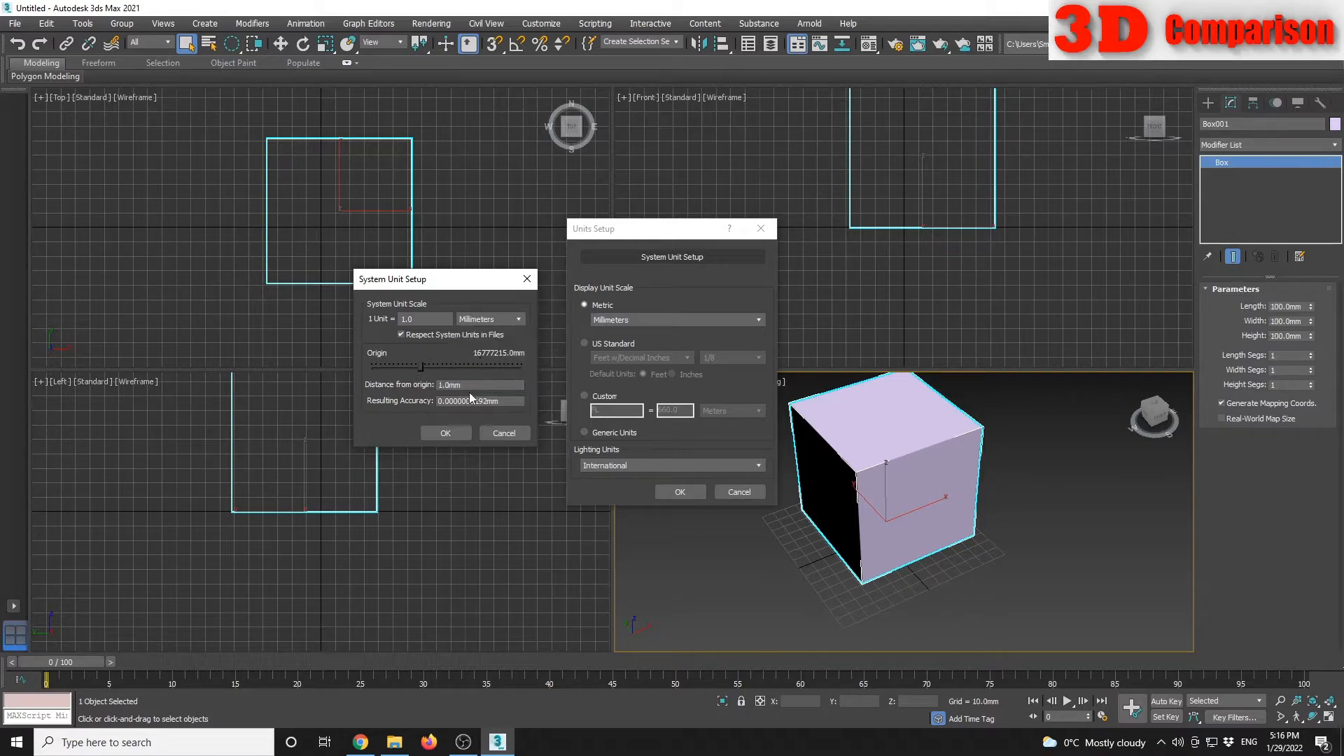
{"action": "left_click", "coordinate": [446, 433]}
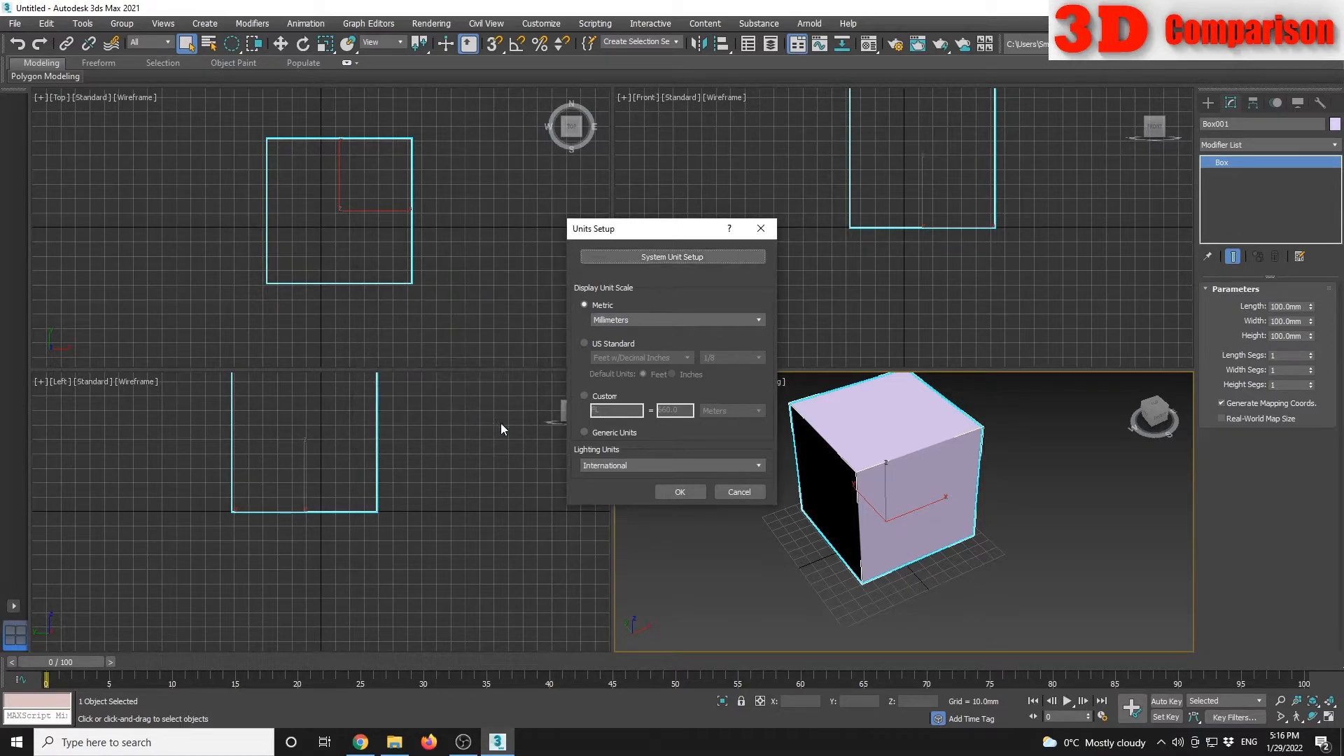
{"action": "left_click", "coordinate": [670, 490]}
{"action": "left_click", "coordinate": [710, 550]}
{"action": "left_click", "coordinate": [930, 471]}
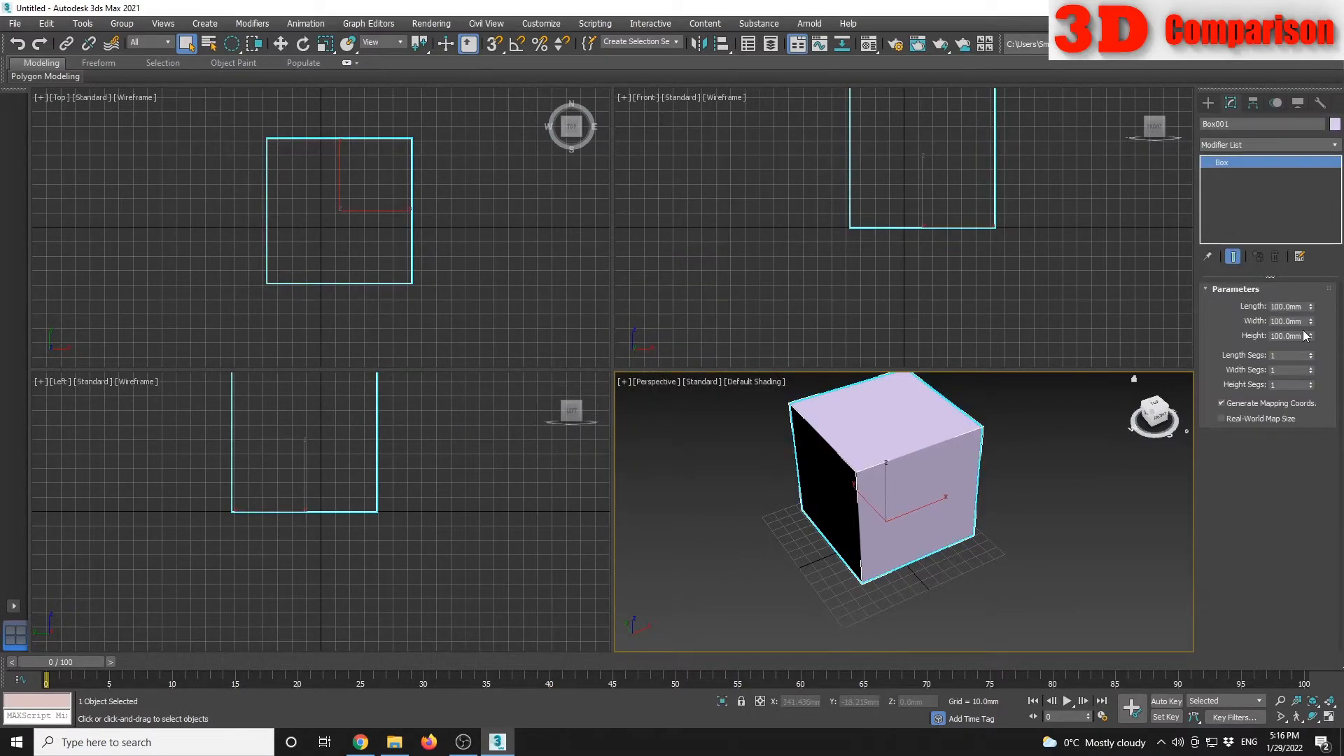
Create a Biped about 147 mm tall beside the box in the Perspective view
{"action": "left_click", "coordinate": [1081, 466]}
{"action": "left_click", "coordinate": [1207, 102]}
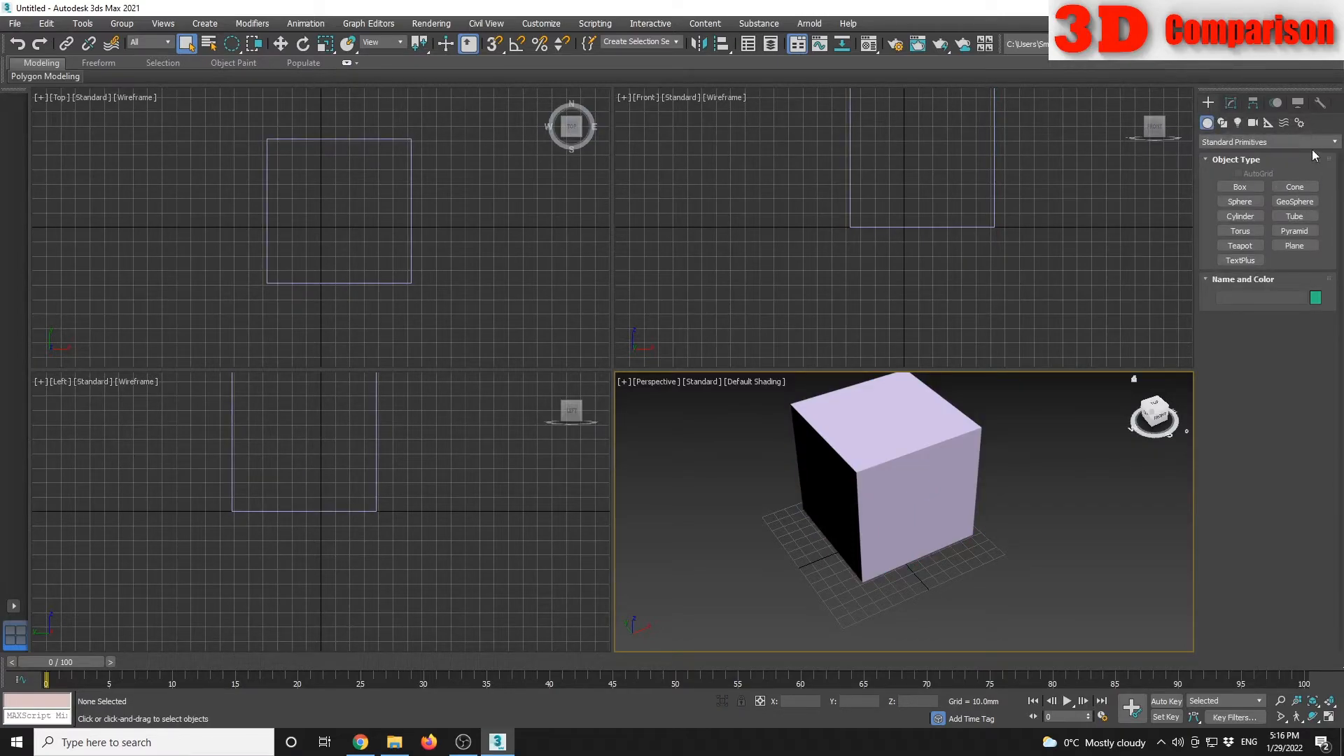
{"action": "left_click", "coordinate": [1299, 122]}
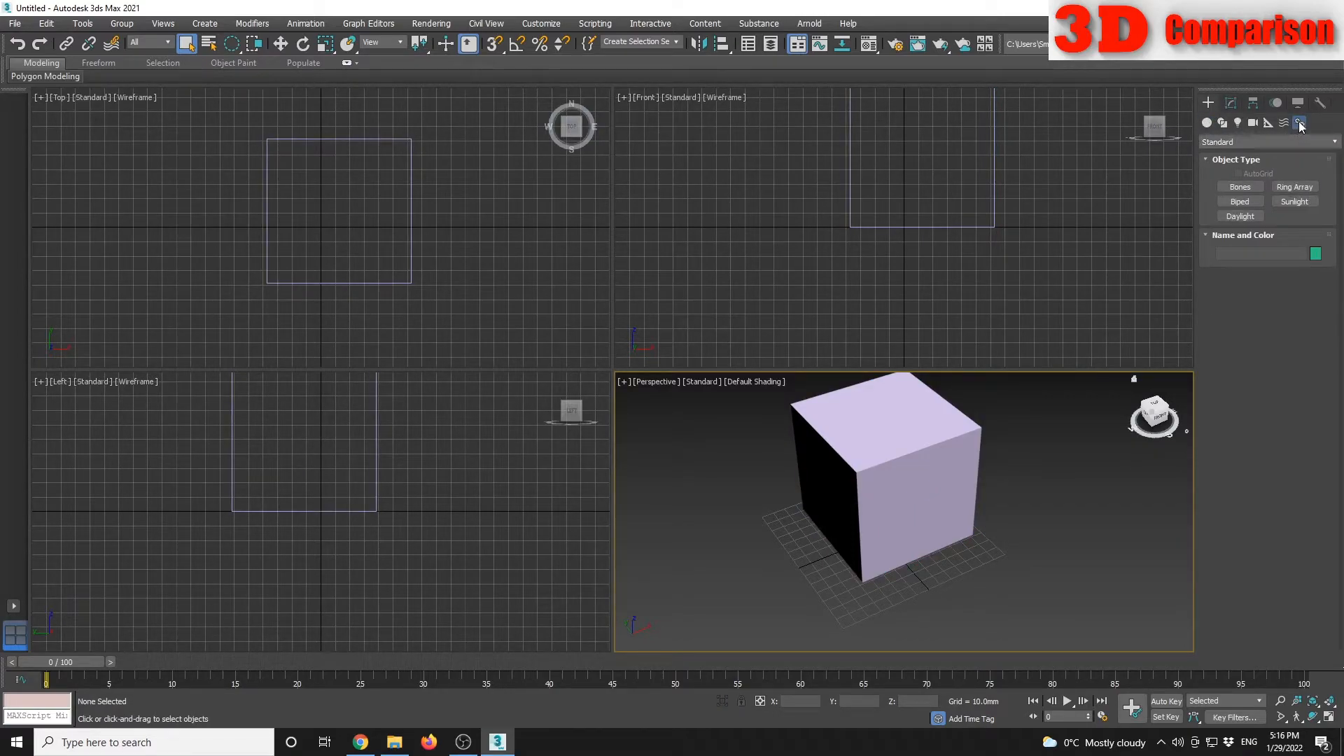
{"action": "left_click", "coordinate": [1243, 201]}
{"action": "left_click_drag", "start_coordinate": [988, 565], "coordinate": [1029, 381]}
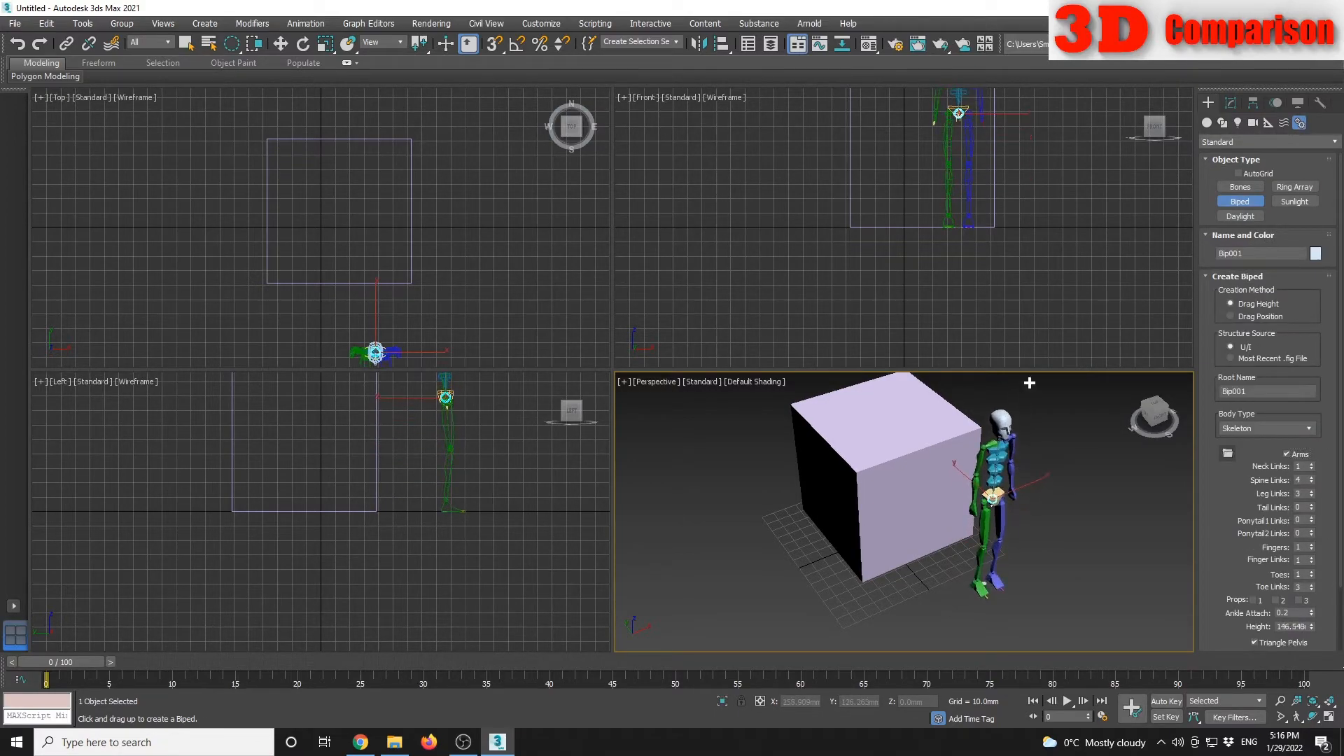
Set the biped's height to 1800 mm
{"action": "double_click", "coordinate": [1302, 627]}
{"action": "type", "text": "1800"}
{"action": "key", "text": "Return"}
{"action": "scroll", "coordinate": [1084, 487], "scroll_direction": "down", "scroll_amount": 10}
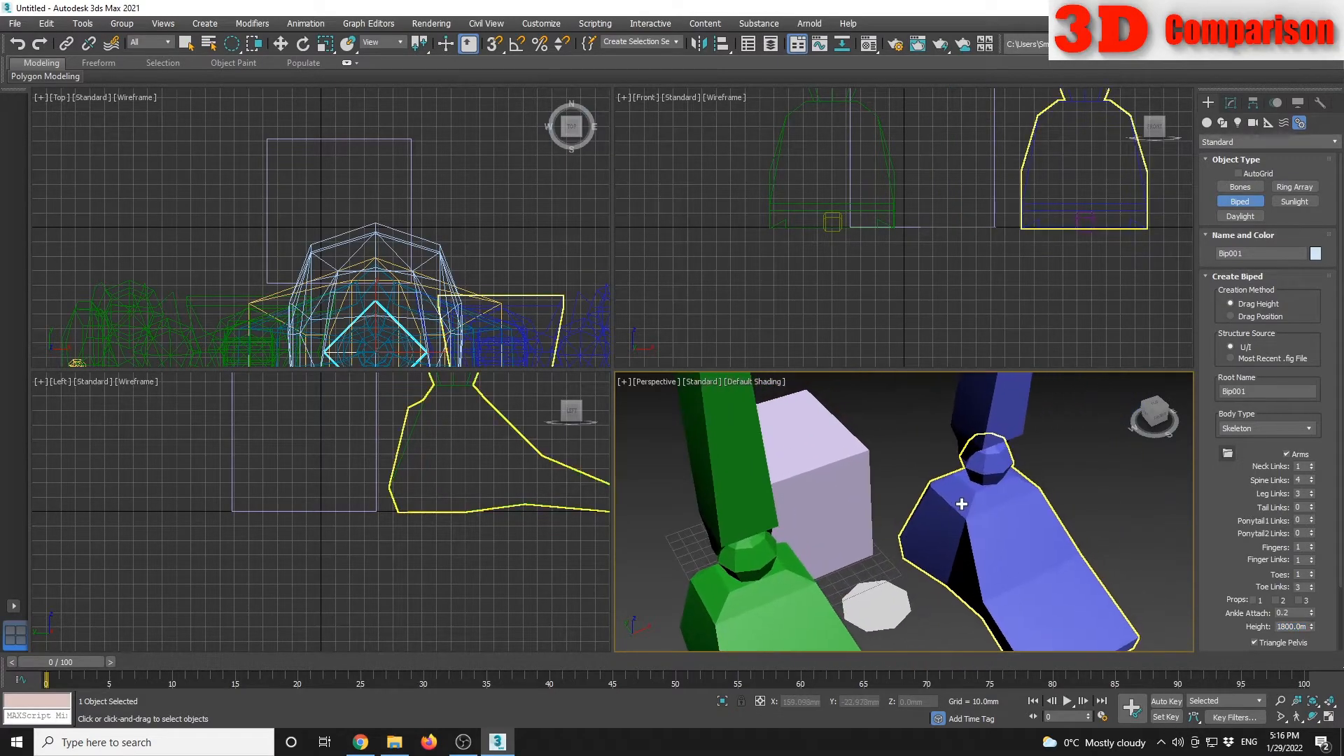
Select the small box at the biped's feet and check its dimensions against the figure
{"action": "key", "text": "q"}
{"action": "middle_click_drag", "start_coordinate": [1068, 468], "coordinate": [970, 550]}
{"action": "left_click", "coordinate": [983, 497]}
{"action": "left_click", "coordinate": [923, 503]}
{"action": "left_click", "coordinate": [955, 593]}
{"action": "left_click", "coordinate": [905, 611]}
{"action": "key", "text": "w"}
{"action": "left_click", "coordinate": [1230, 103]}
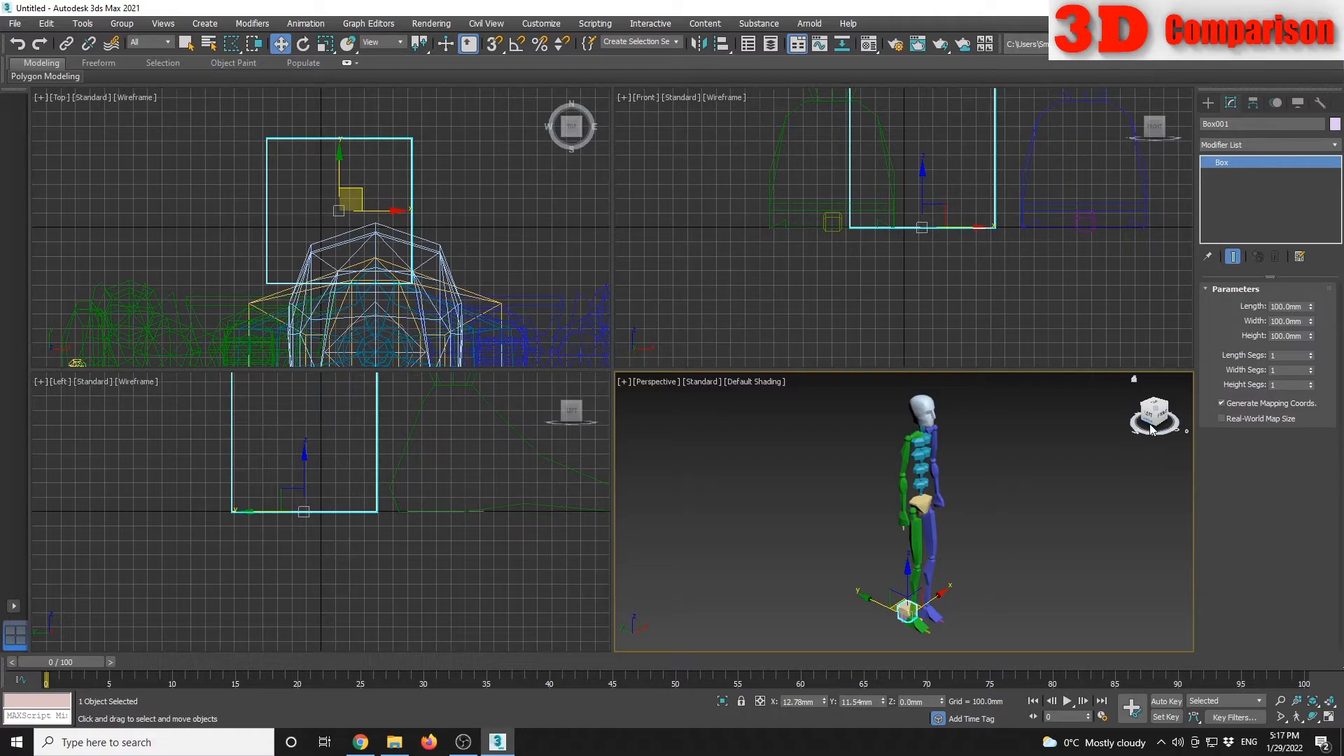
{"action": "left_click", "coordinate": [1023, 569]}
{"action": "middle_click_drag", "start_coordinate": [984, 553], "coordinate": [957, 493]}
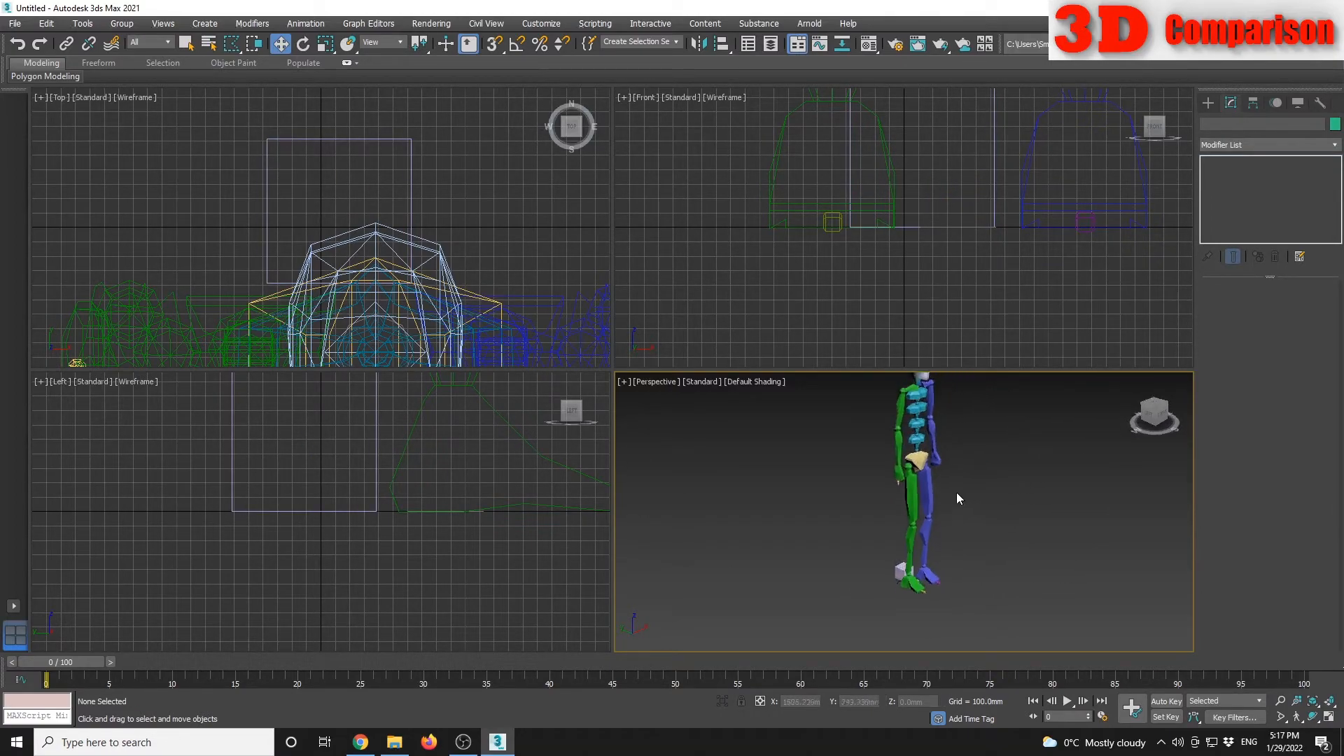
Review the display unit settings in Units Setup and cancel without changing them
{"action": "left_click", "coordinate": [555, 25]}
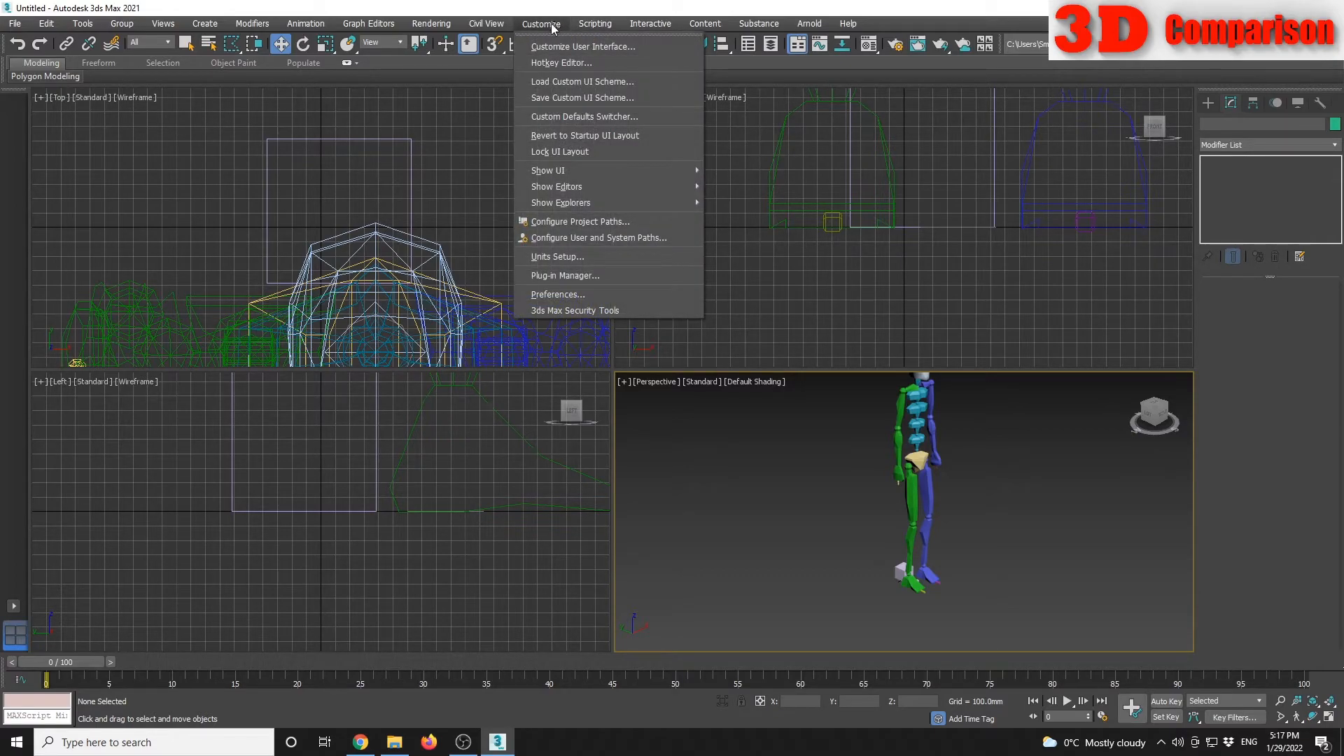
{"action": "left_click", "coordinate": [560, 256]}
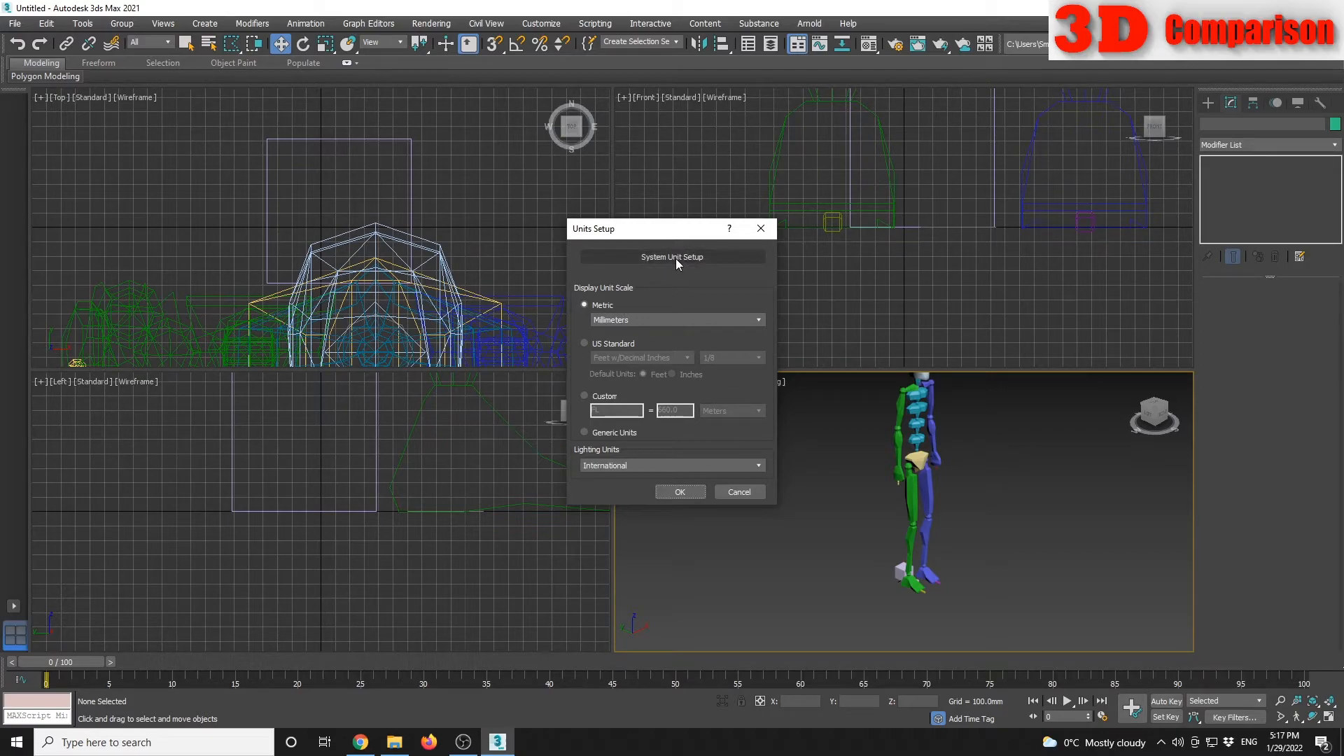
{"action": "left_click", "coordinate": [739, 492]}
{"action": "left_click", "coordinate": [904, 571]}
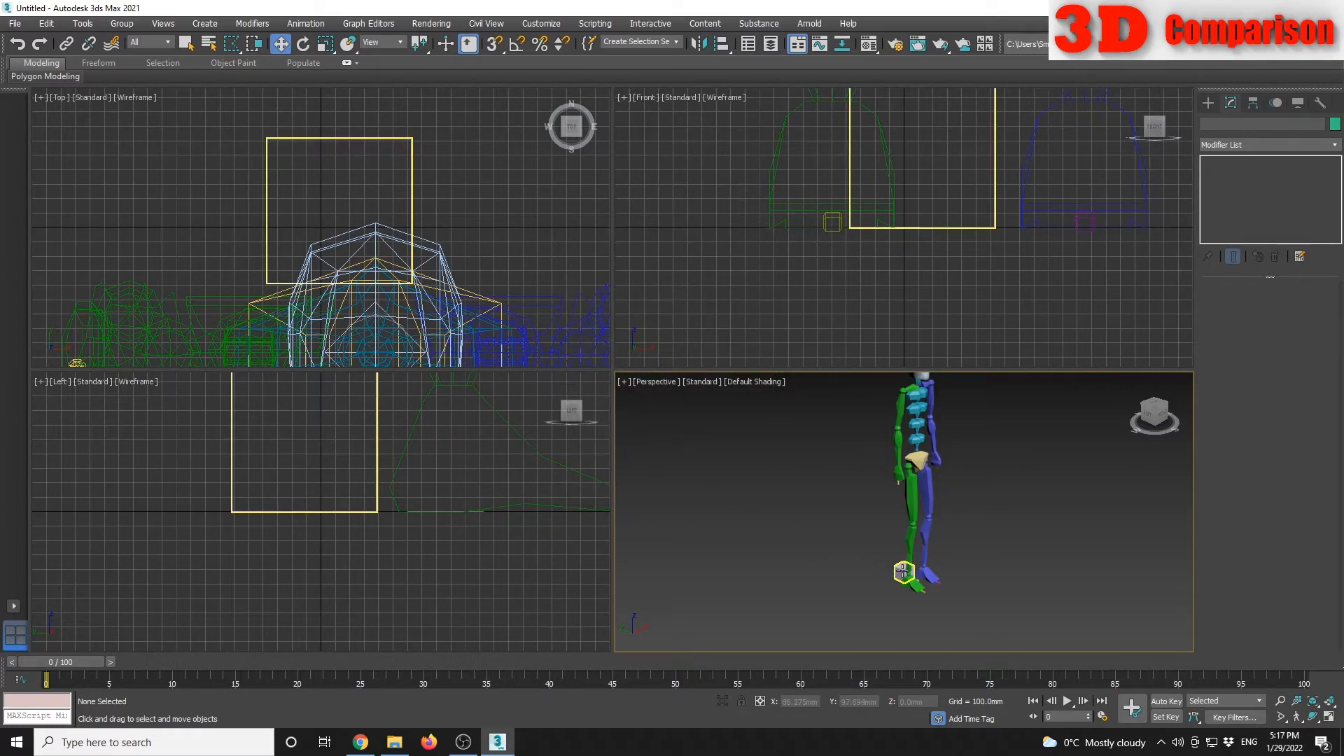
{"action": "left_click", "coordinate": [843, 493]}
Create a ground plane about 7789 mm long and 7010 mm wide under the biped in the Perspective view
{"action": "left_click", "coordinate": [1208, 103]}
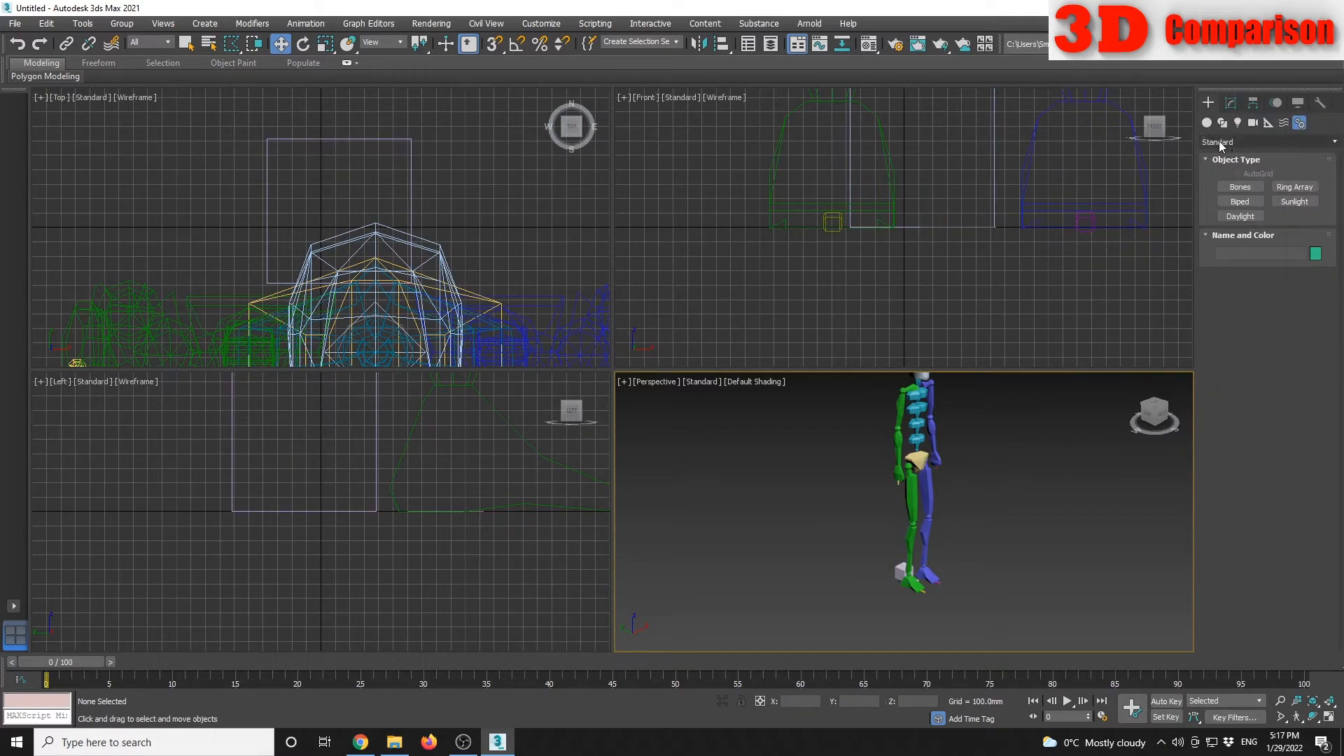
{"action": "left_click", "coordinate": [1207, 122]}
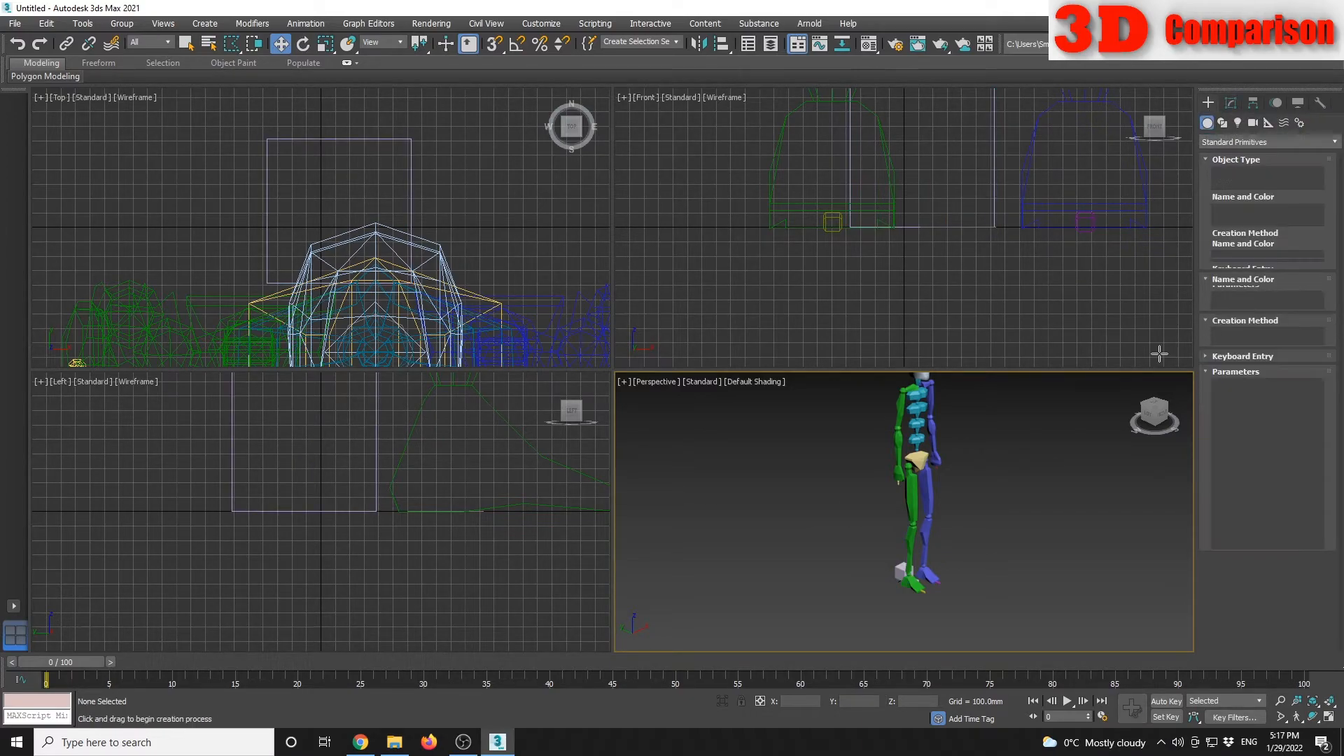
{"action": "left_click", "coordinate": [1295, 245]}
{"action": "scroll", "coordinate": [932, 504], "scroll_direction": "down", "scroll_amount": 3}
{"action": "left_click_drag", "start_coordinate": [944, 613], "coordinate": [881, 387]}
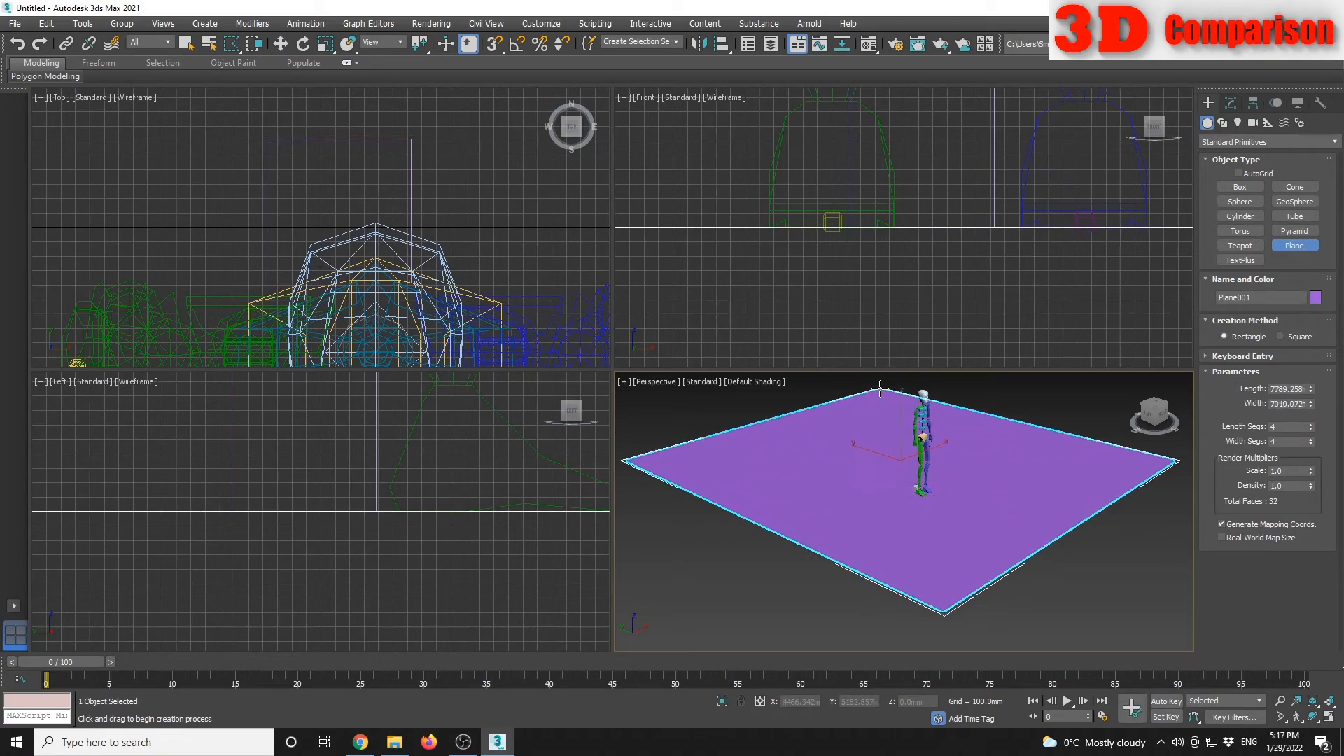
{"action": "key", "text": "w"}
{"action": "left_click", "coordinate": [1069, 586]}
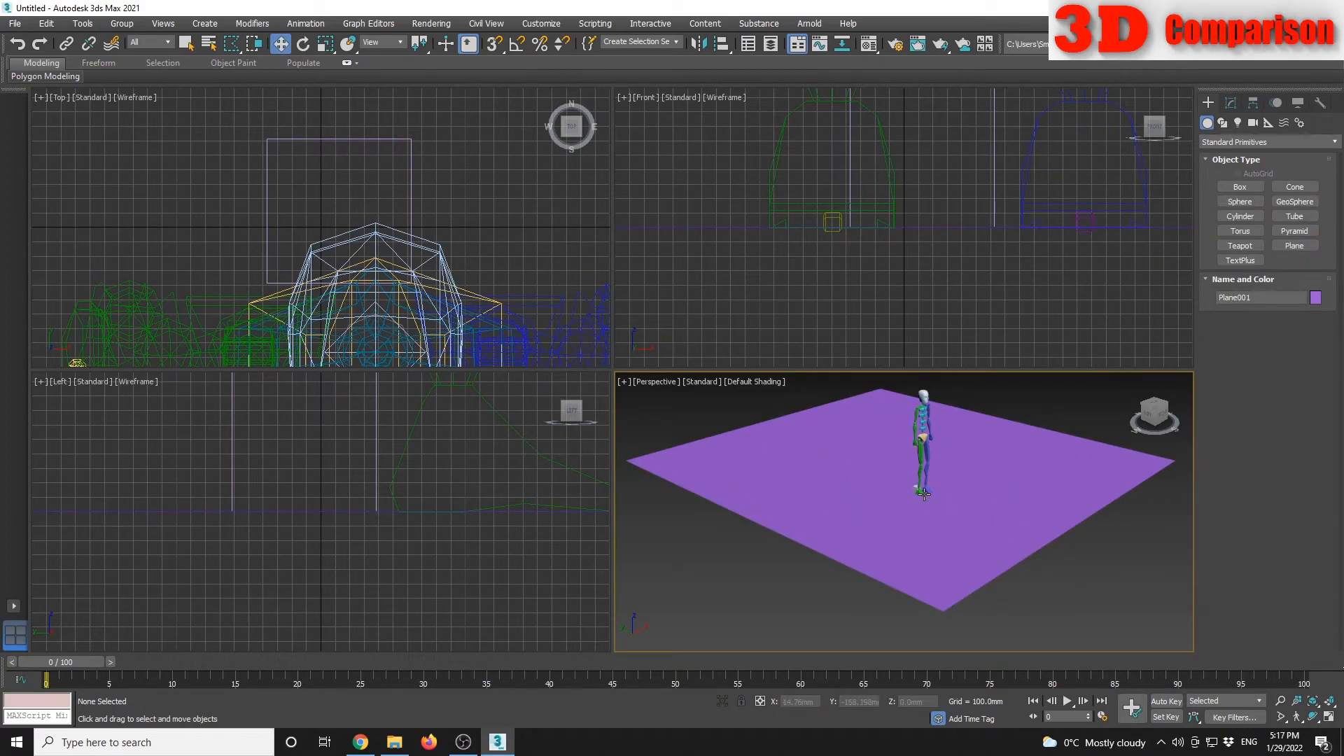
Move the box away from the biped along X to about -1194 mm and set its height to 2000 mm
{"action": "left_click", "coordinate": [924, 497]}
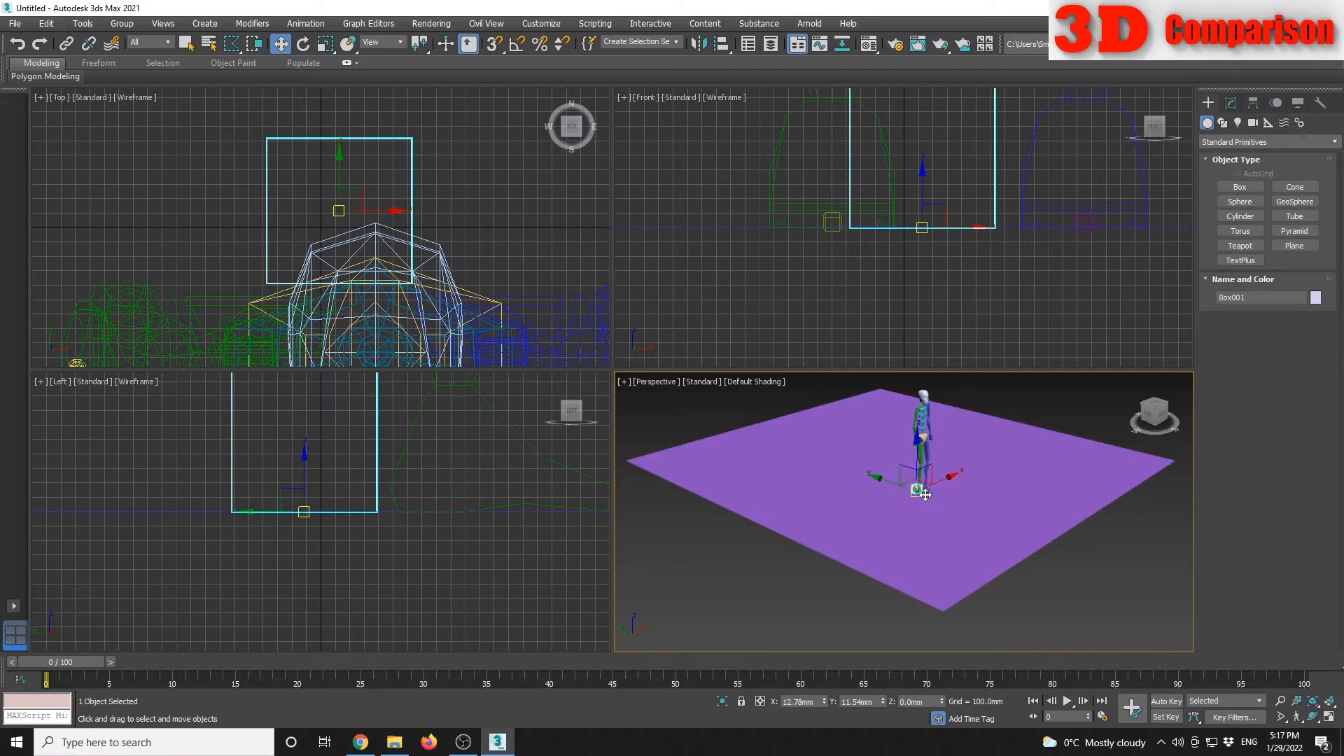
{"action": "left_click_drag", "start_coordinate": [951, 476], "coordinate": [904, 504]}
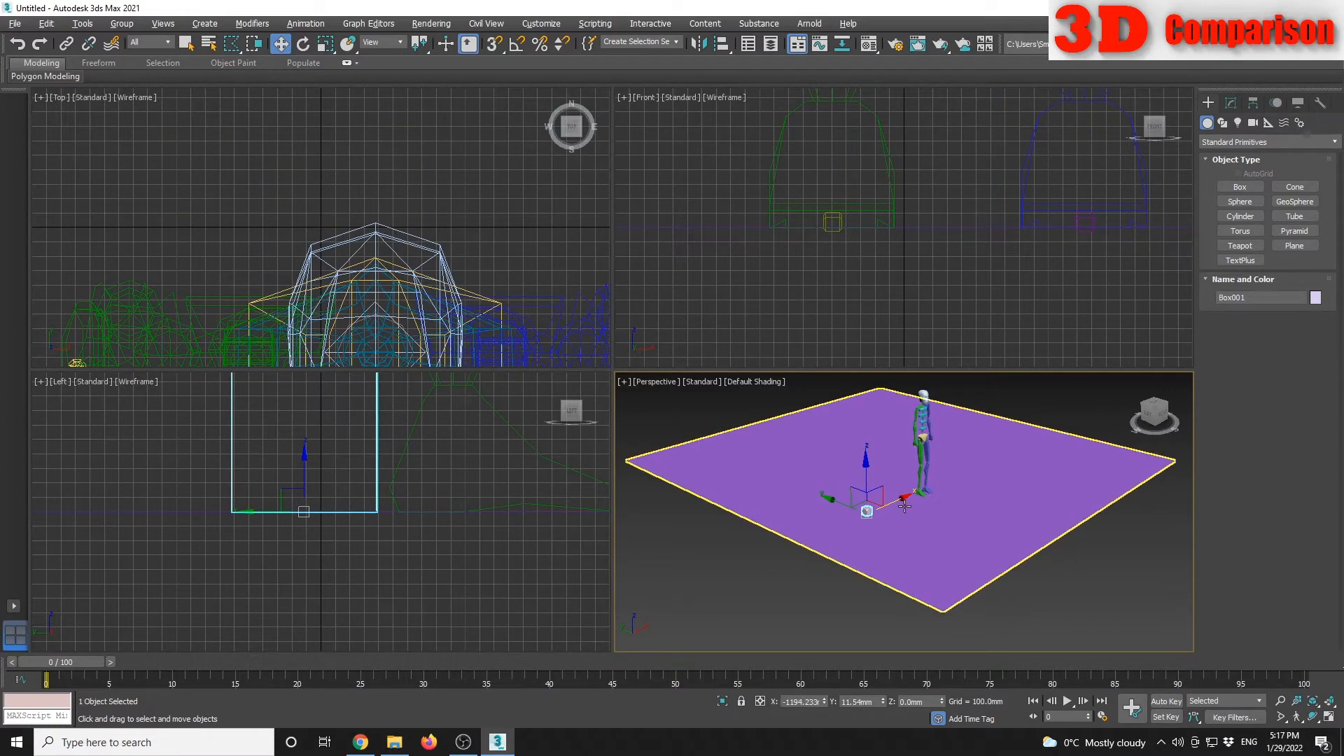
{"action": "left_click", "coordinate": [1231, 103]}
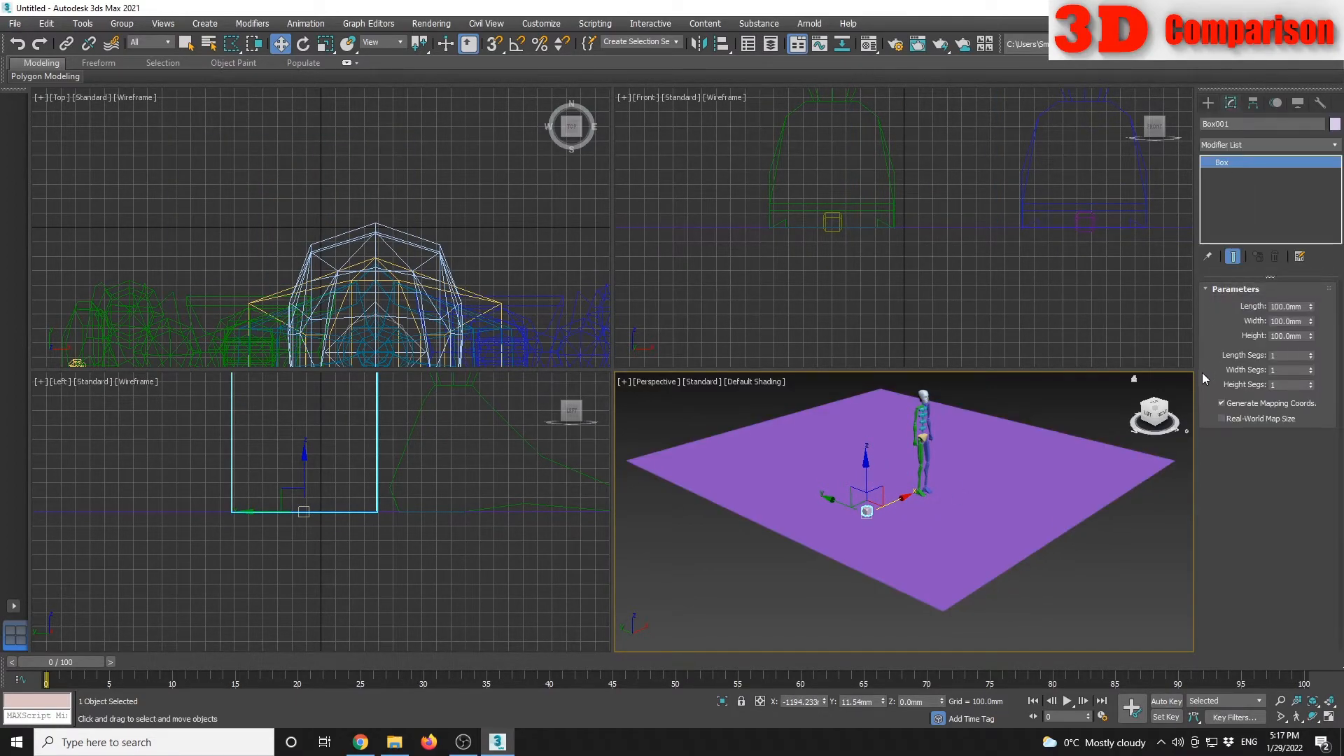
{"action": "left_click_drag", "start_coordinate": [1303, 338], "coordinate": [1163, 357]}
{"action": "type", "text": "2"}
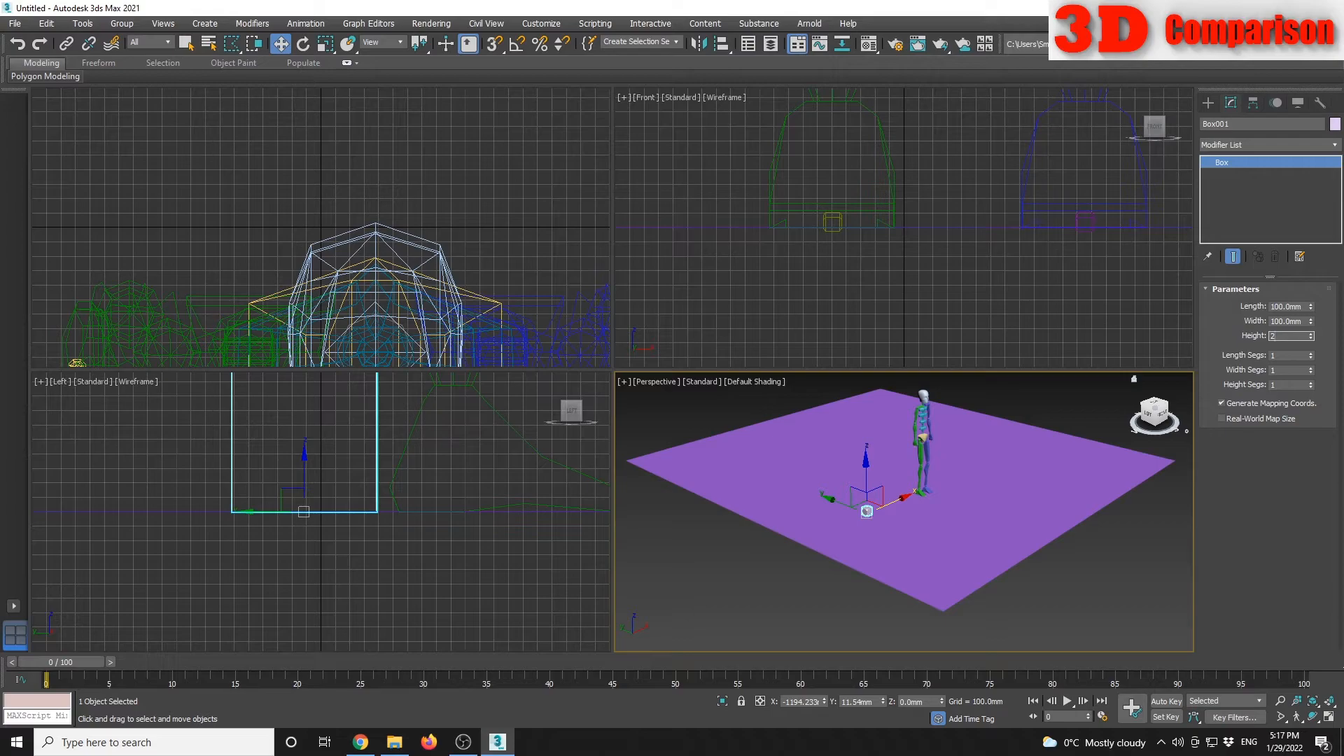
{"action": "type", "text": "000"}
{"action": "key", "text": "Return"}
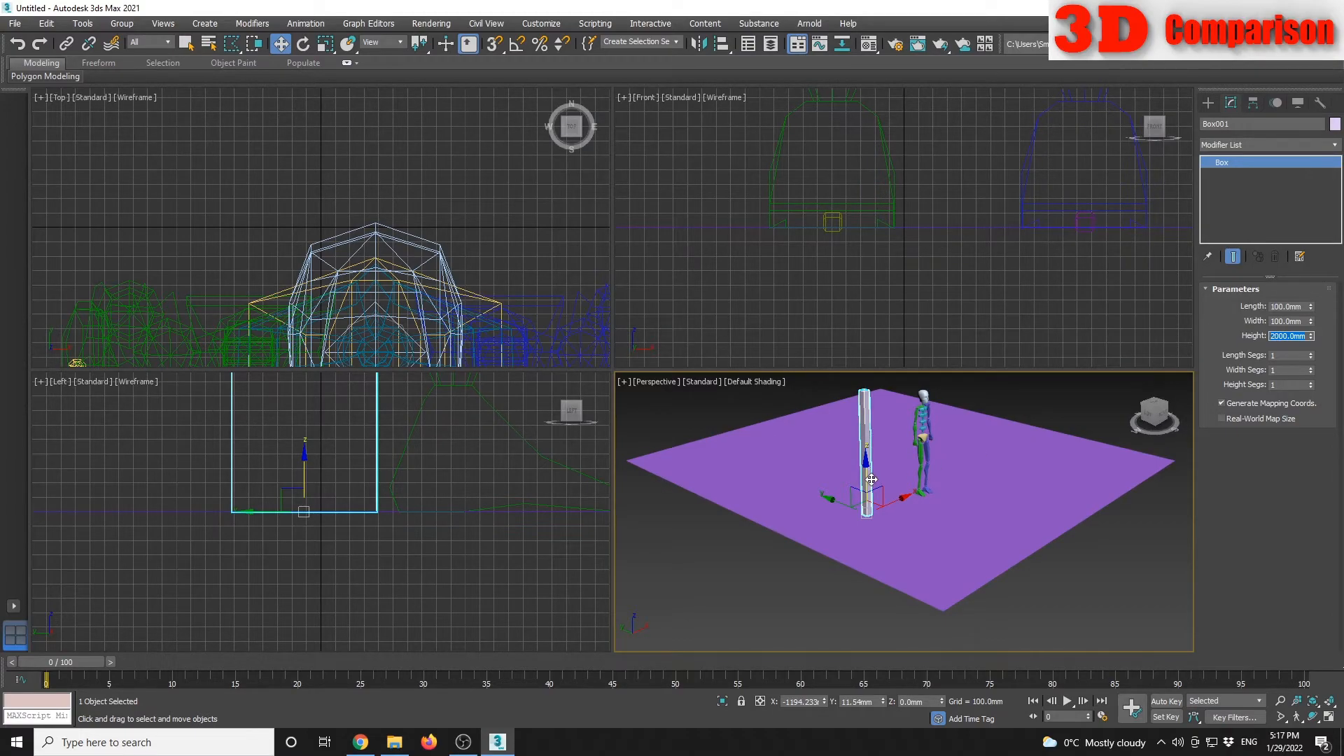
Set the box's width to 100 mm and stretch its length to about 4259 mm to form a wall
{"action": "middle_click_drag", "start_coordinate": [931, 452], "coordinate": [1013, 469], "text": "alt"}
{"action": "left_click_drag", "start_coordinate": [1310, 321], "coordinate": [1309, 312]}
{"action": "double_click", "coordinate": [1299, 321]}
{"action": "type", "text": "100"}
{"action": "key", "text": "Return"}
{"action": "left_click_drag", "start_coordinate": [1311, 307], "coordinate": [1313, 7]}
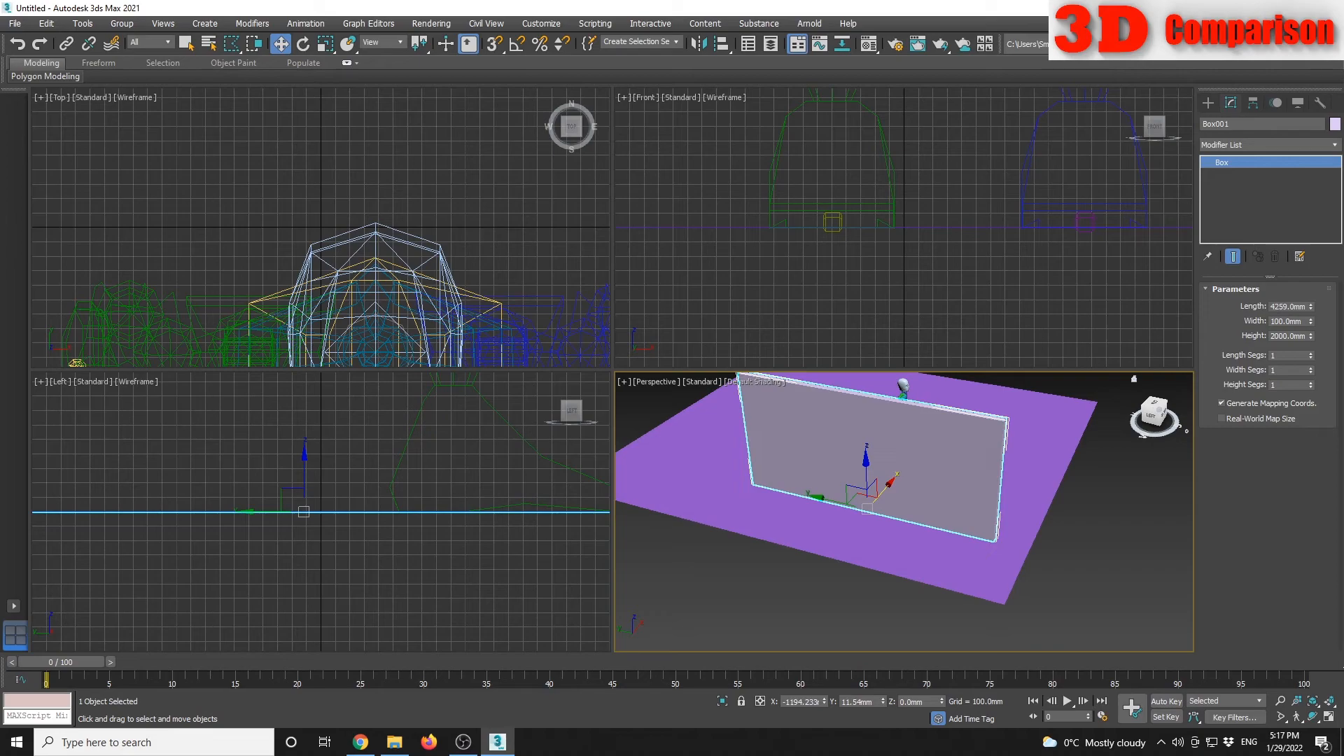
Compare the wall's height with the biped from the front and from an angled view
{"action": "middle_click_drag", "start_coordinate": [1003, 541], "coordinate": [1083, 384], "text": "alt"}
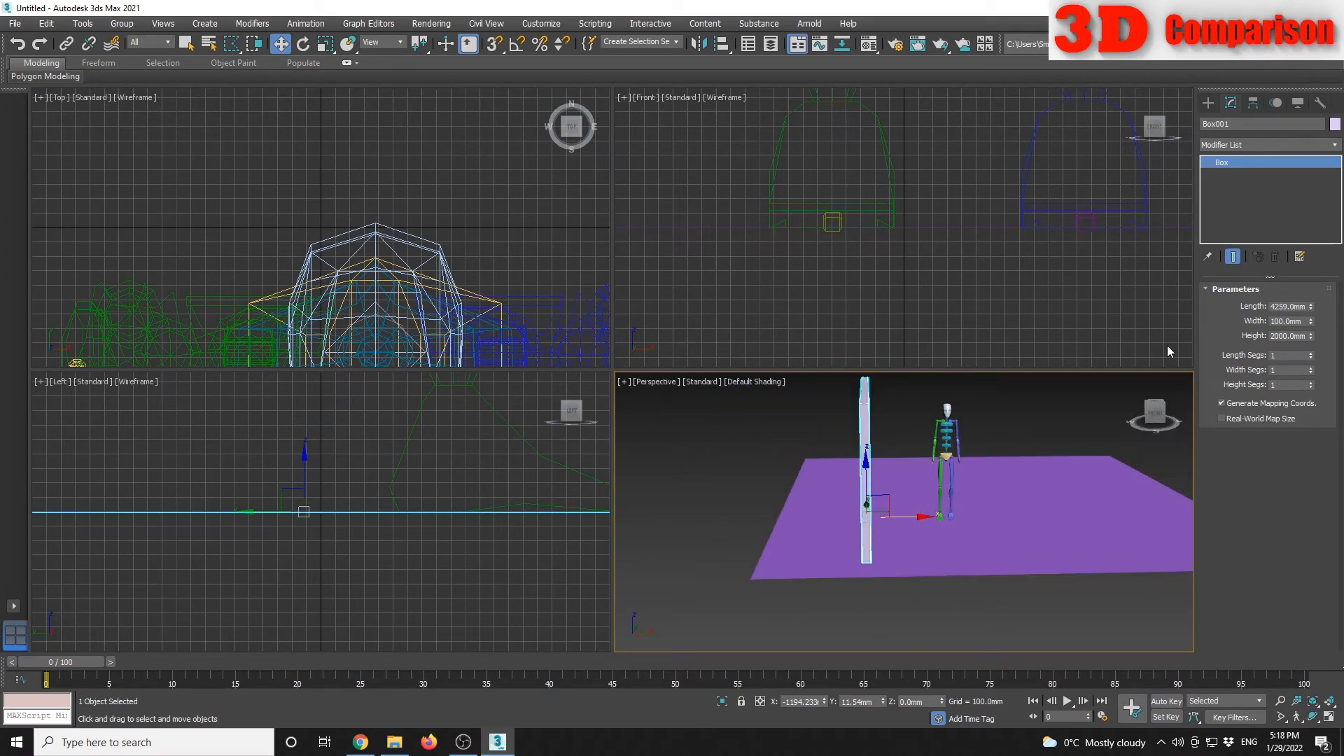
{"action": "left_click", "coordinate": [1156, 414]}
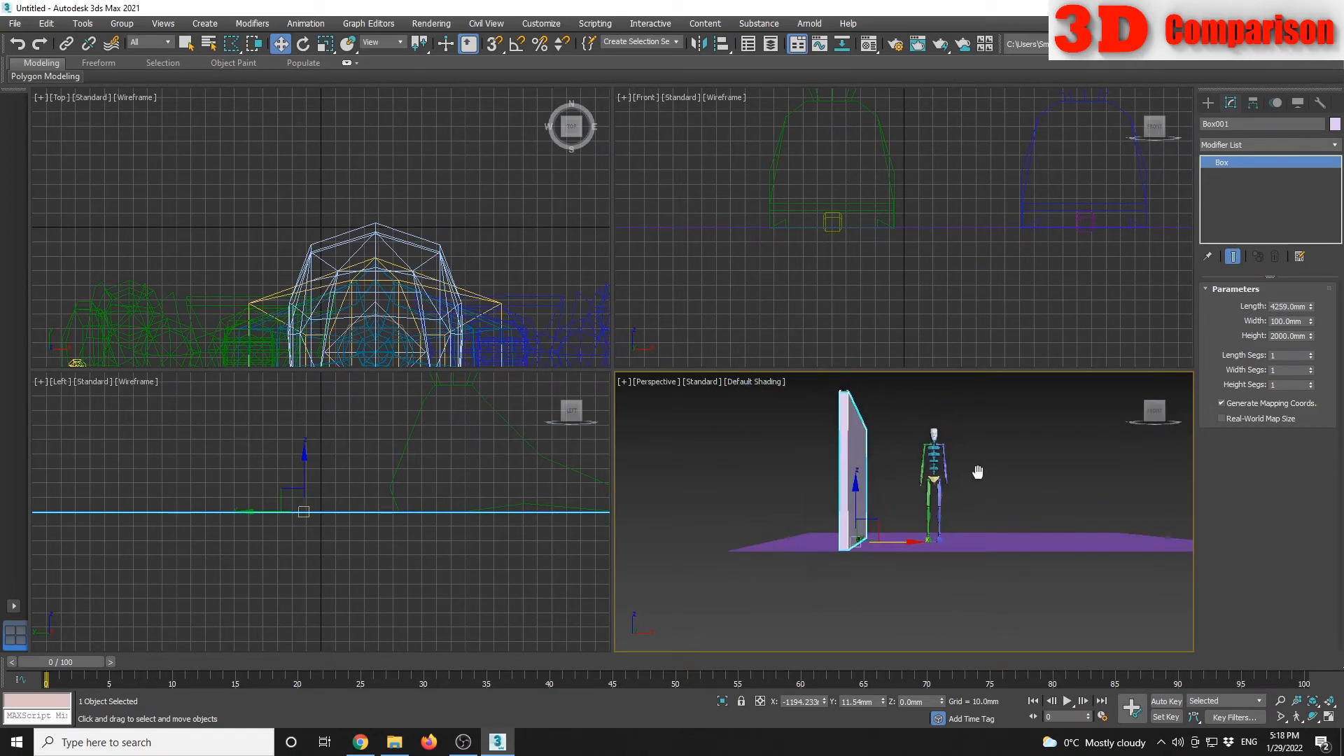
{"action": "left_click", "coordinate": [866, 437]}
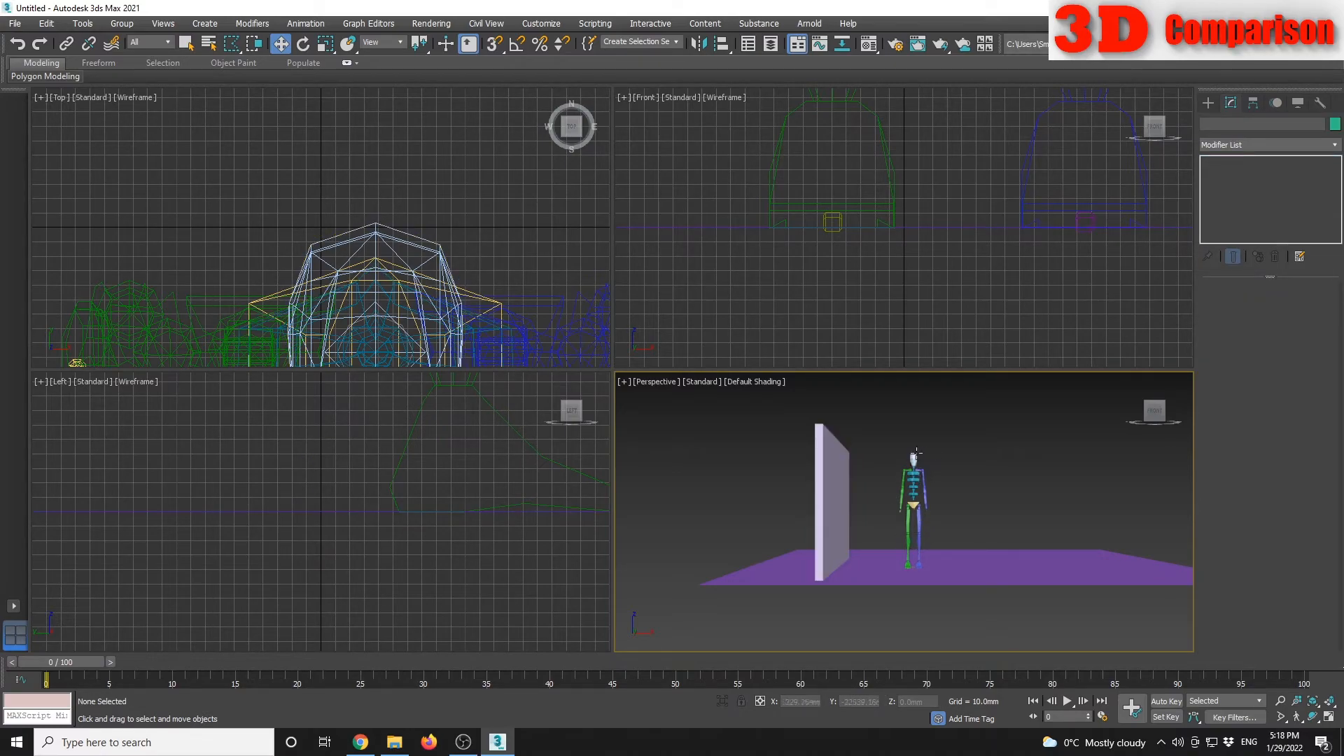
{"action": "mouse_move", "coordinate": [888, 429]}
{"action": "left_mouse_down"}
{"action": "mouse_move", "coordinate": [963, 542]}
{"action": "mouse_move", "coordinate": [969, 459]}
{"action": "left_mouse_up"}
{"action": "middle_click_drag", "start_coordinate": [921, 462], "coordinate": [933, 540], "text": "alt"}
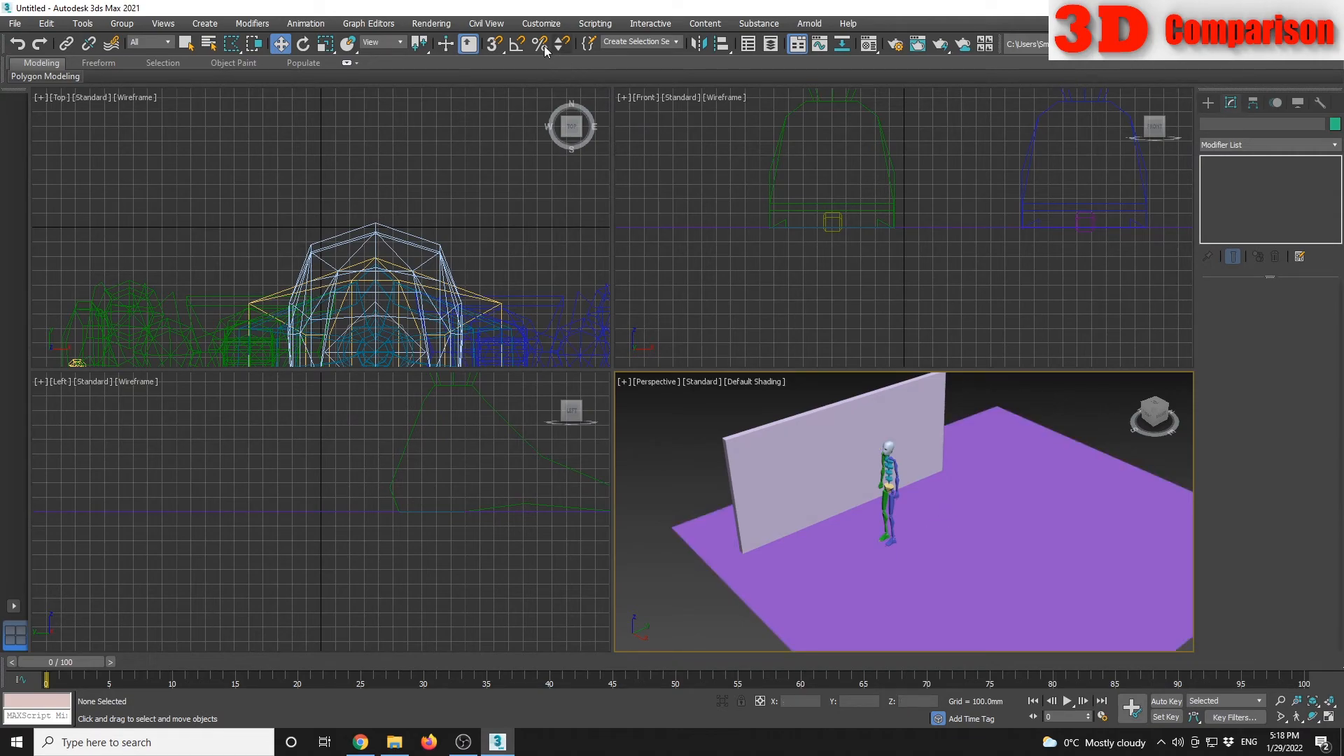
{"action": "left_click", "coordinate": [541, 24]}
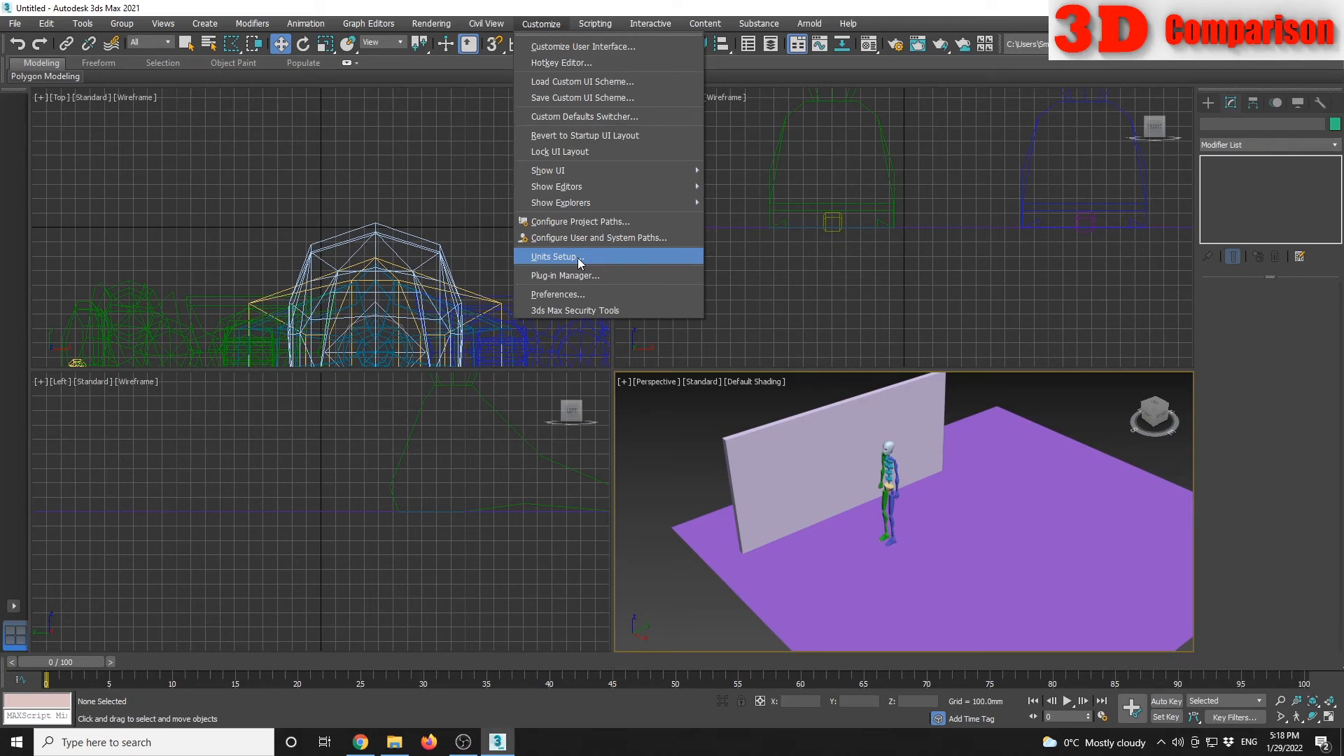
{"action": "left_click", "coordinate": [1031, 389]}
{"action": "left_click", "coordinate": [939, 406]}
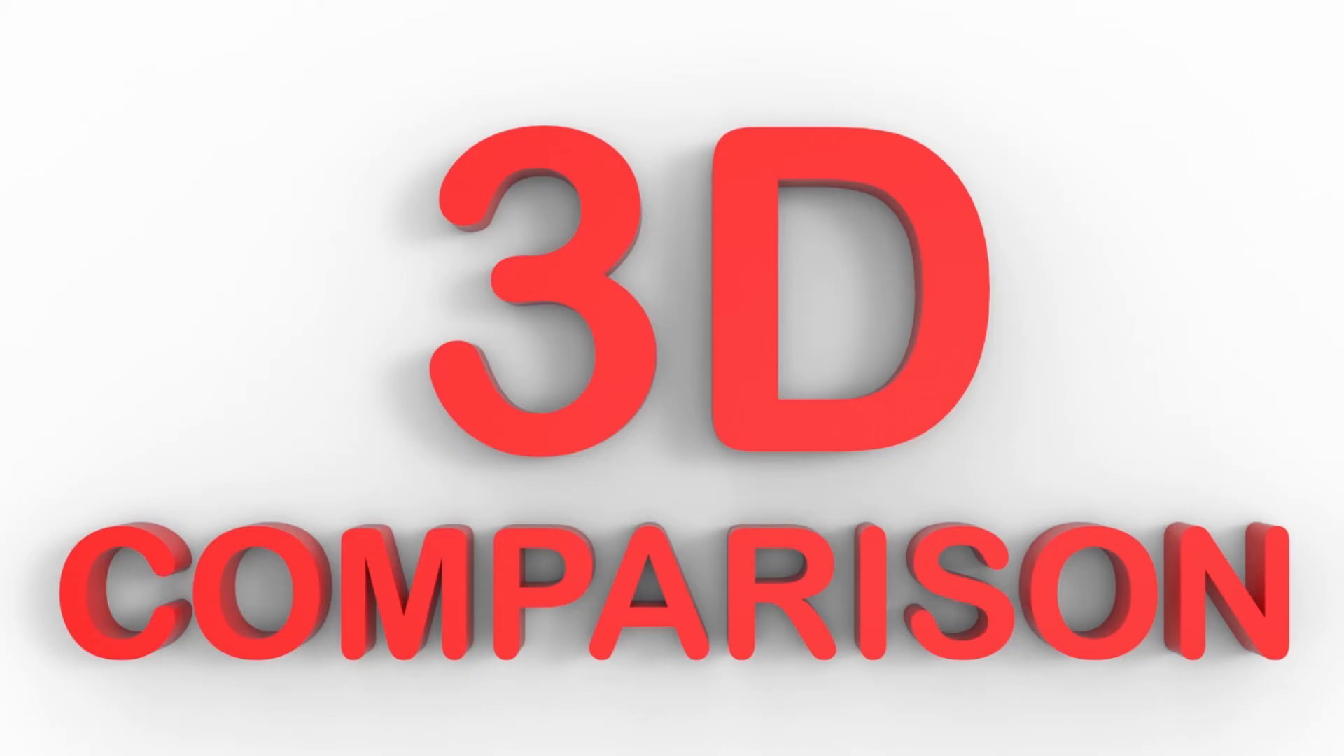